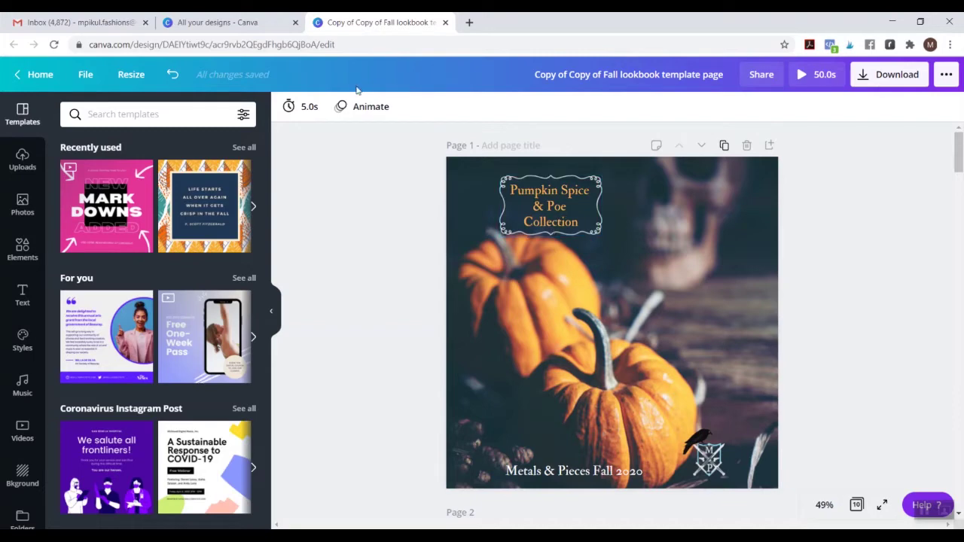
- Try the Block, Tumble and Fade animations on page 1 and set the page animation back to None
{"action": "left_click", "coordinate": [369, 108]}
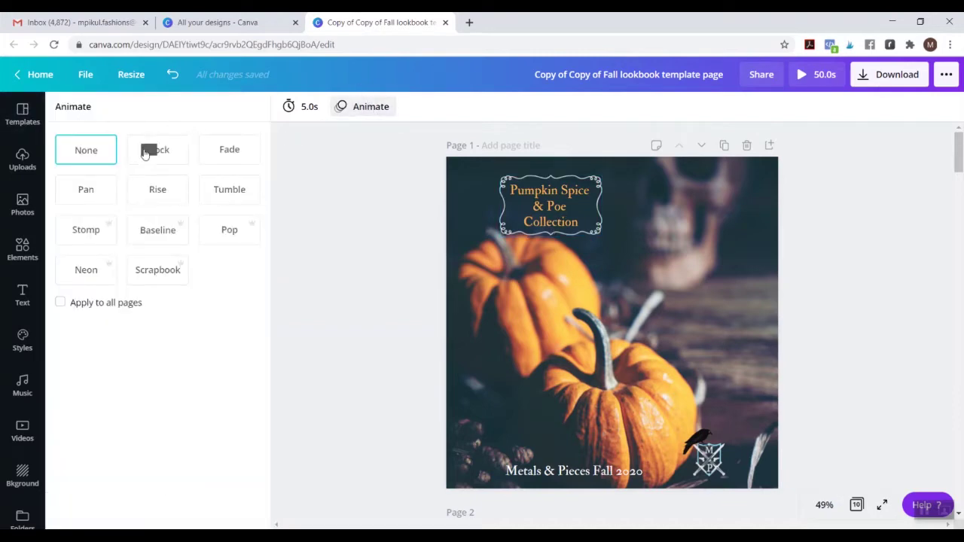
{"action": "left_click", "coordinate": [146, 153]}
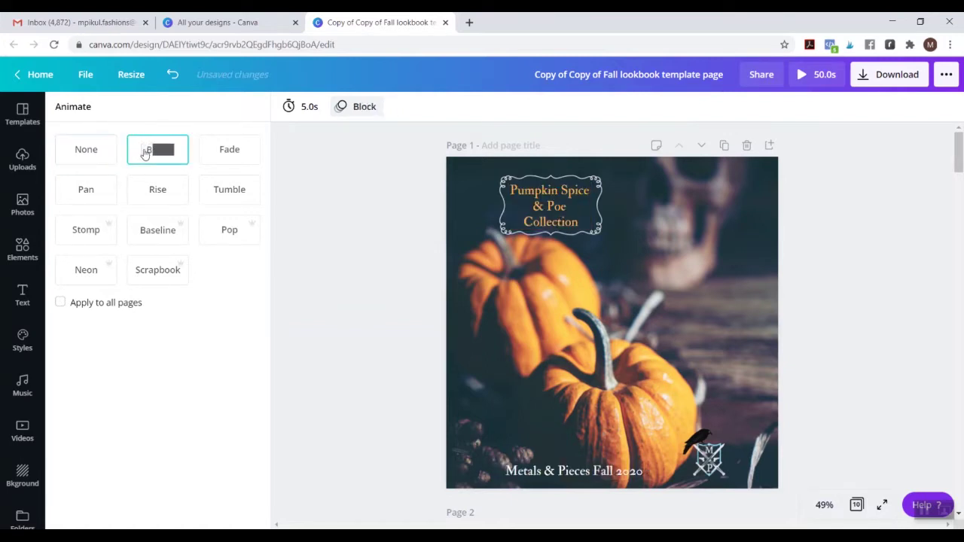
{"action": "left_click", "coordinate": [213, 191]}
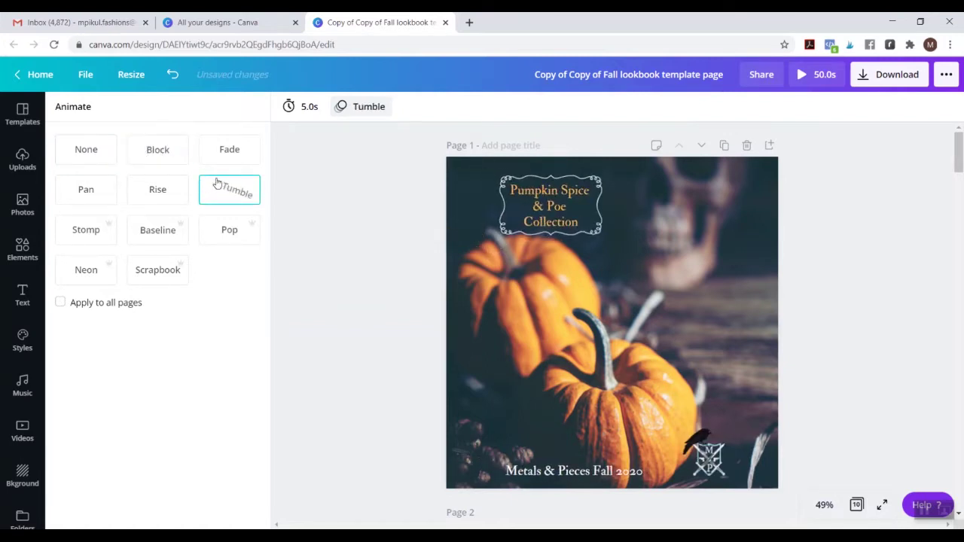
{"action": "left_click", "coordinate": [224, 160]}
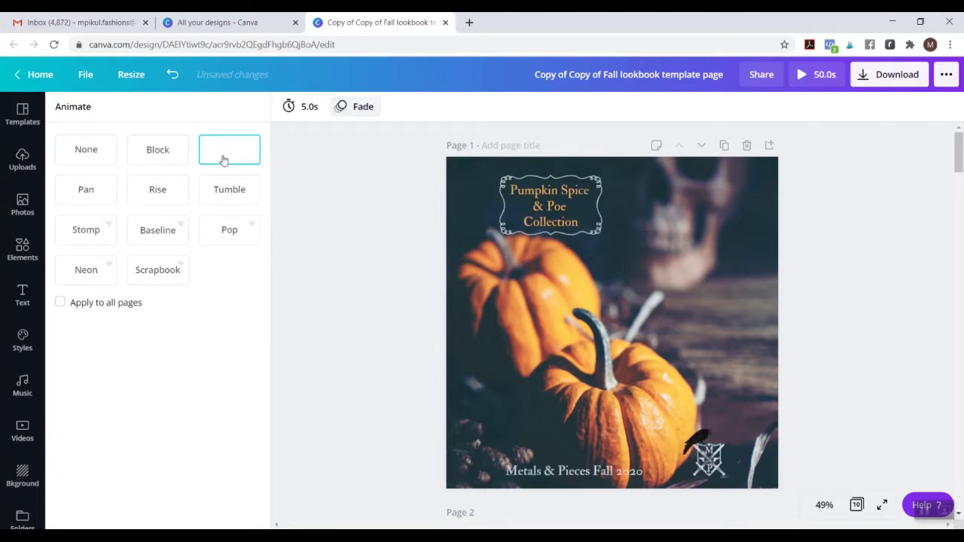
{"action": "left_click", "coordinate": [159, 226]}
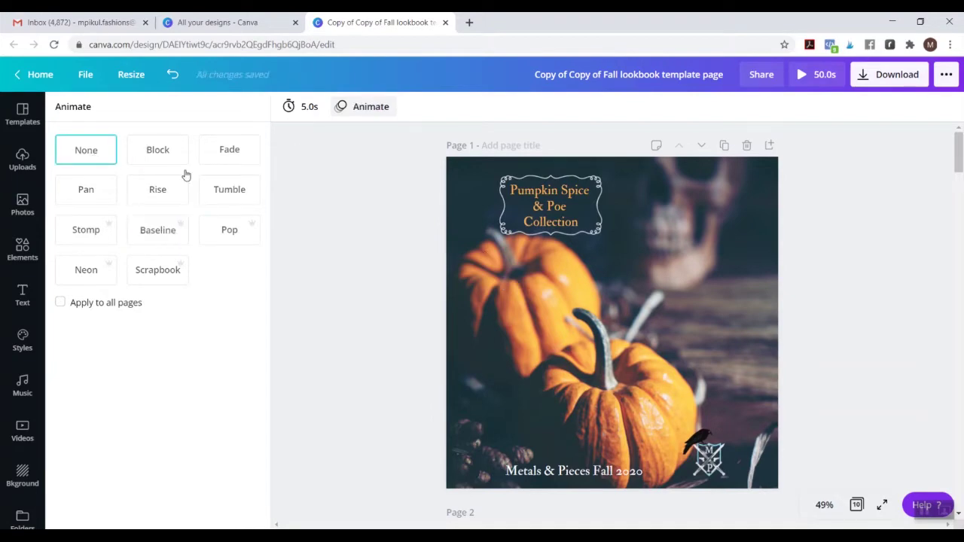
{"action": "left_click", "coordinate": [387, 110]}
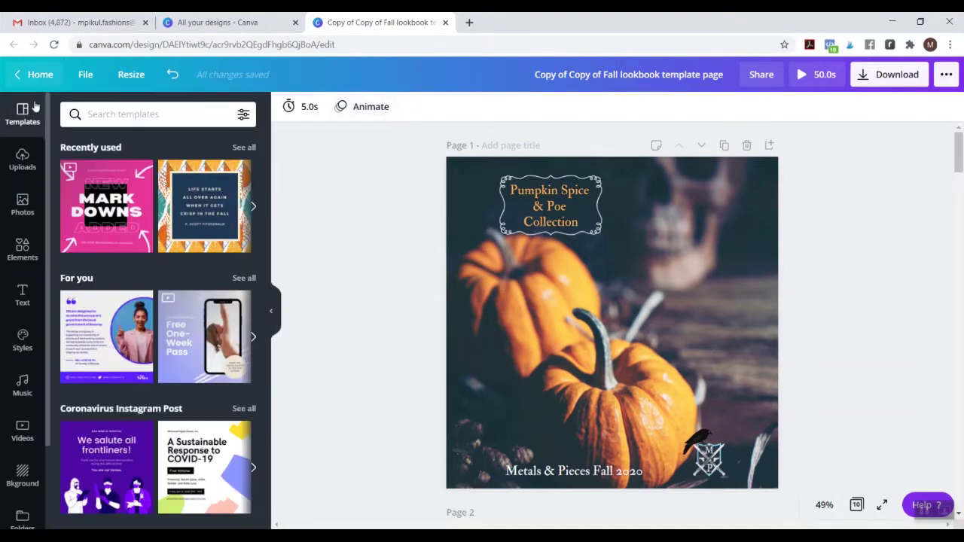
- Search the elements for "line" and filter the results to animated ones only
{"action": "left_click", "coordinate": [22, 249]}
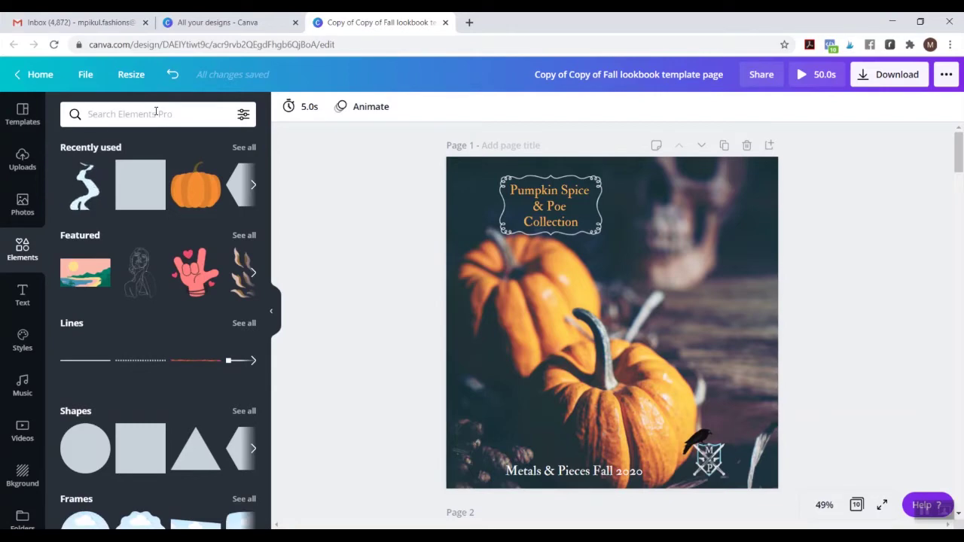
{"action": "left_click", "coordinate": [156, 113]}
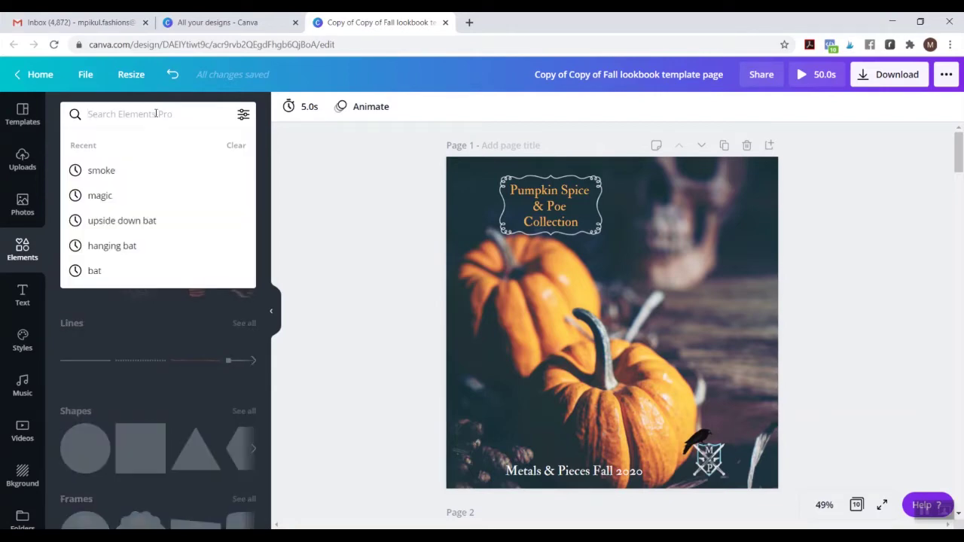
{"action": "type", "text": "line"}
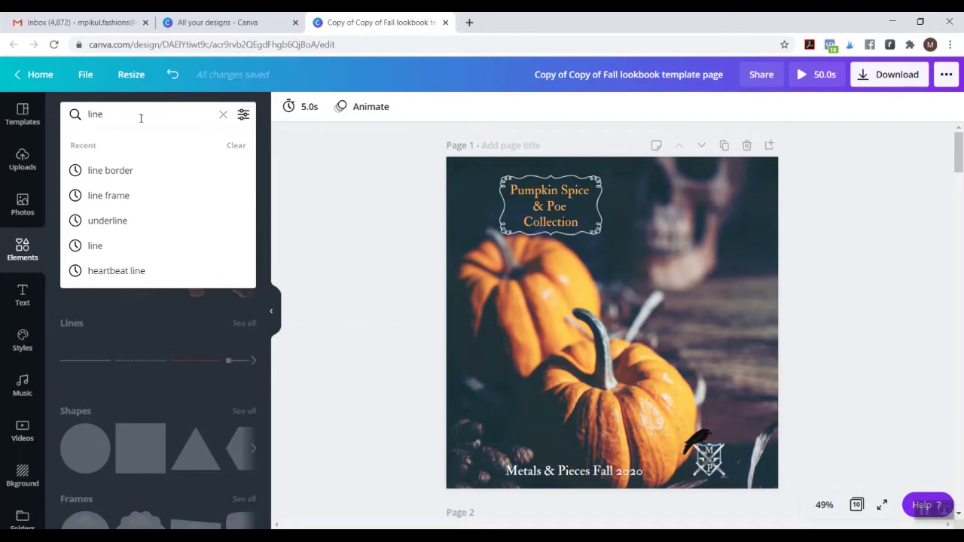
{"action": "left_click", "coordinate": [243, 115]}
{"action": "left_click", "coordinate": [101, 278]}
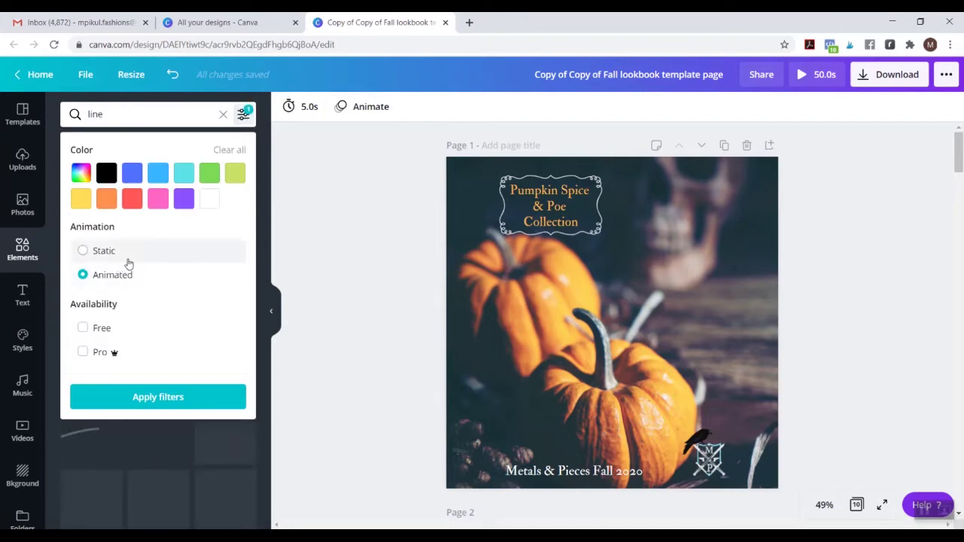
{"action": "left_click", "coordinate": [154, 399]}
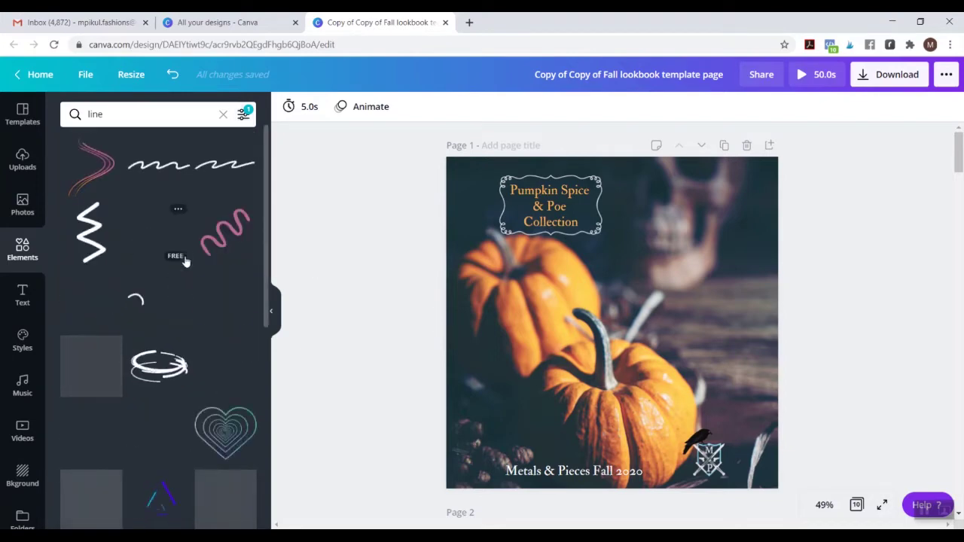
- Add the animated white squiggle line with short end strokes to page 1
{"action": "scroll", "coordinate": [188, 252], "scroll_direction": "down", "scroll_amount": 2}
{"action": "scroll", "coordinate": [188, 250], "scroll_direction": "down", "scroll_amount": 2}
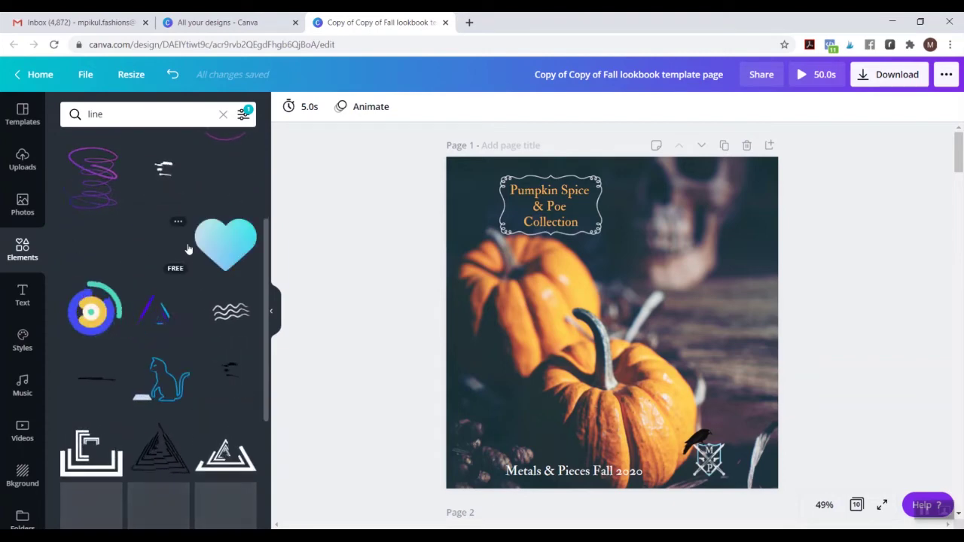
{"action": "scroll", "coordinate": [188, 250], "scroll_direction": "down", "scroll_amount": 3}
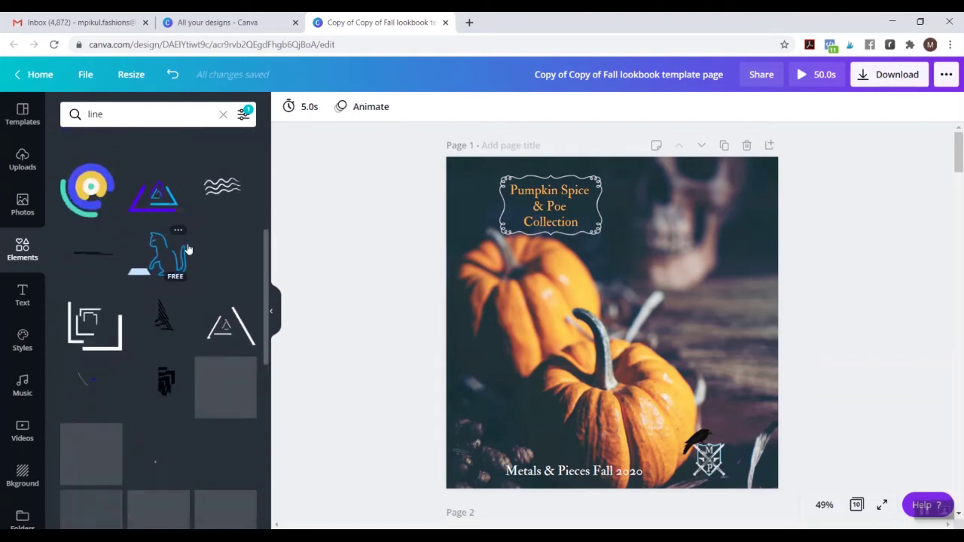
{"action": "scroll", "coordinate": [188, 251], "scroll_direction": "down", "scroll_amount": 4}
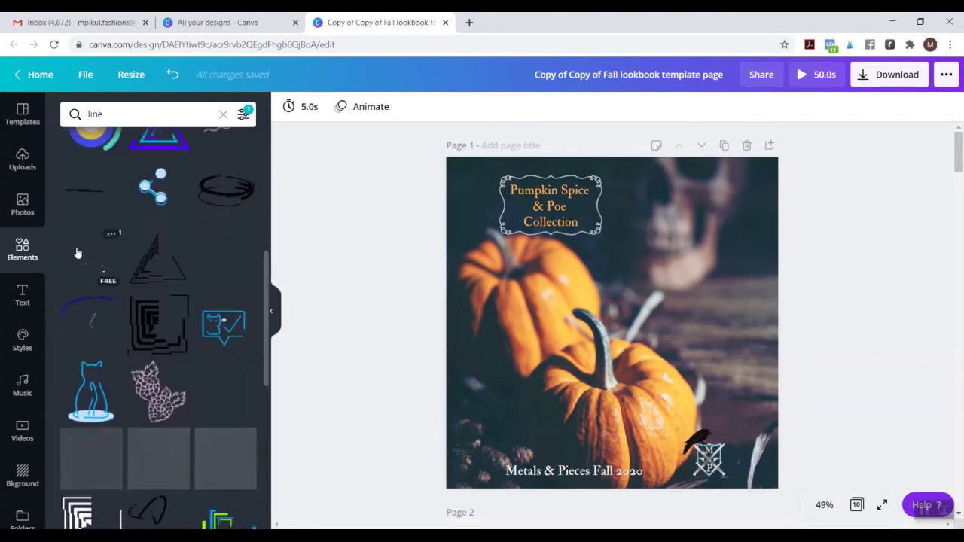
{"action": "scroll", "coordinate": [162, 264], "scroll_direction": "down", "scroll_amount": 5}
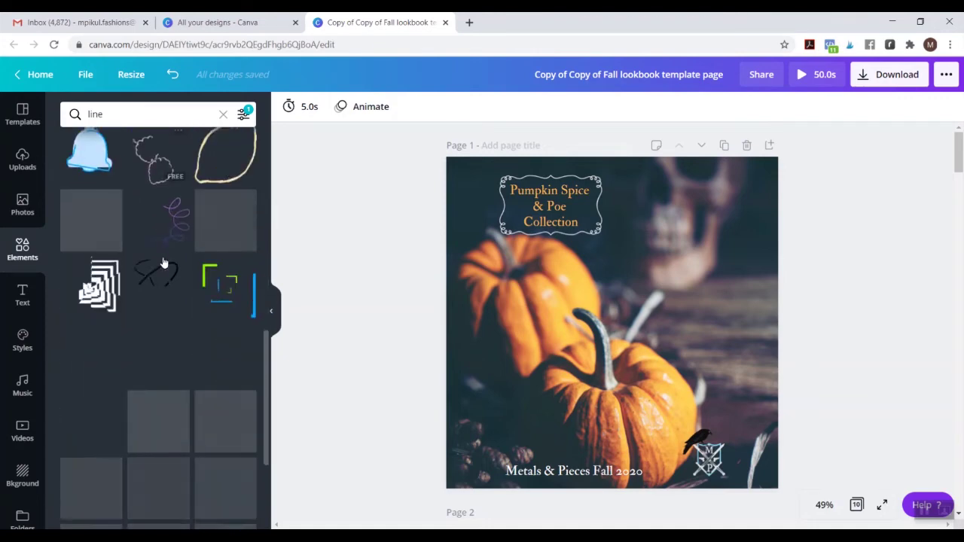
{"action": "scroll", "coordinate": [161, 260], "scroll_direction": "down", "scroll_amount": 2}
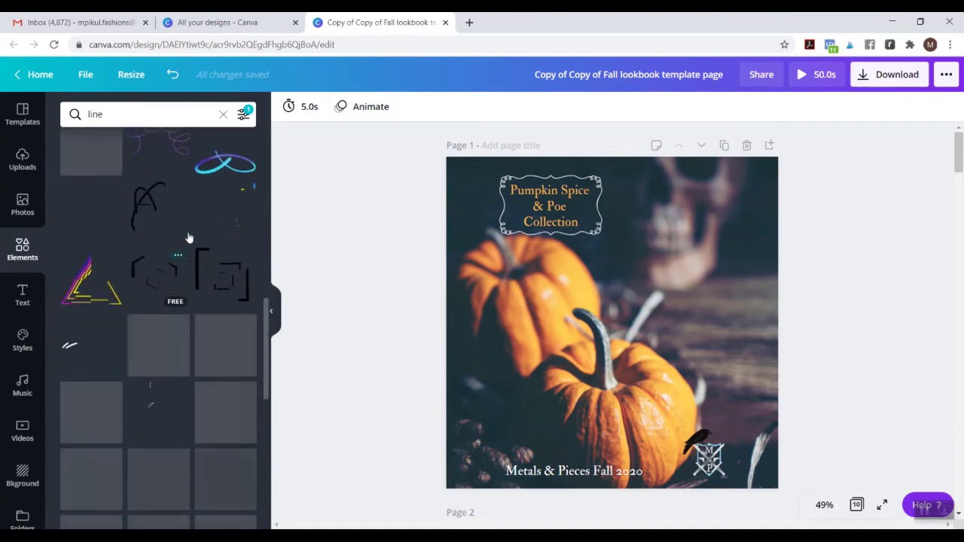
{"action": "scroll", "coordinate": [181, 258], "scroll_direction": "down", "scroll_amount": 2}
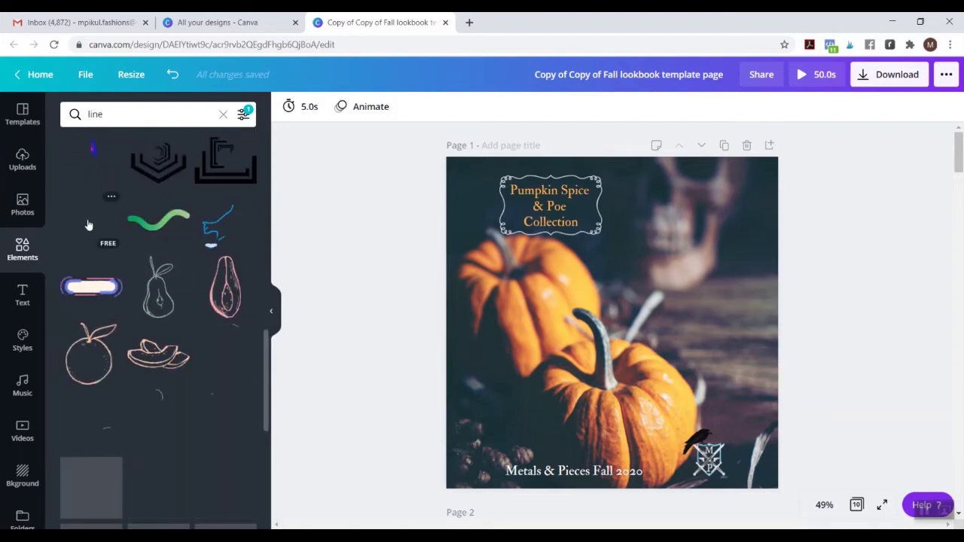
{"action": "left_click", "coordinate": [89, 218]}
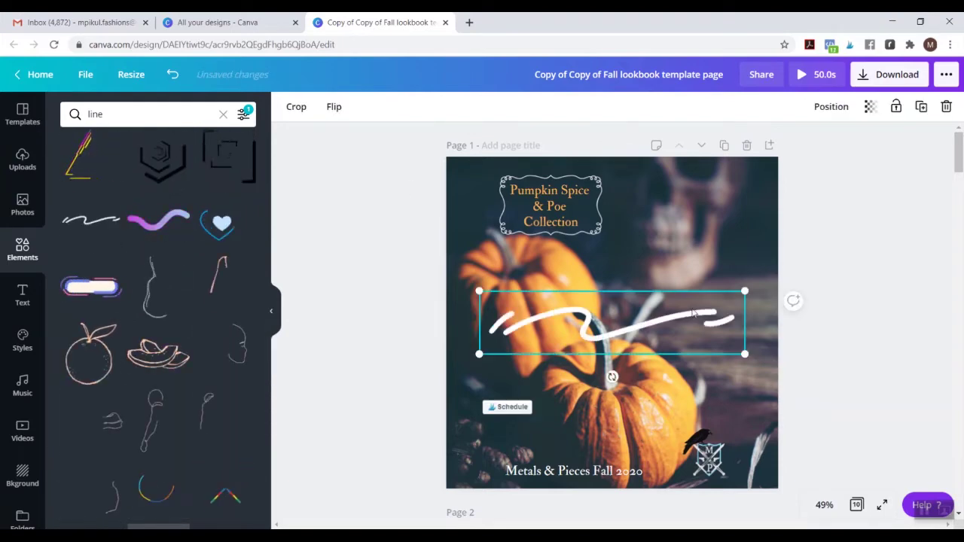
- Shrink the white squiggle to about the width of the title frame and place it directly beneath the frame
{"action": "mouse_move", "coordinate": [580, 344]}
{"action": "left_mouse_down"}
{"action": "mouse_move", "coordinate": [570, 269]}
{"action": "mouse_move", "coordinate": [560, 290]}
{"action": "left_mouse_up"}
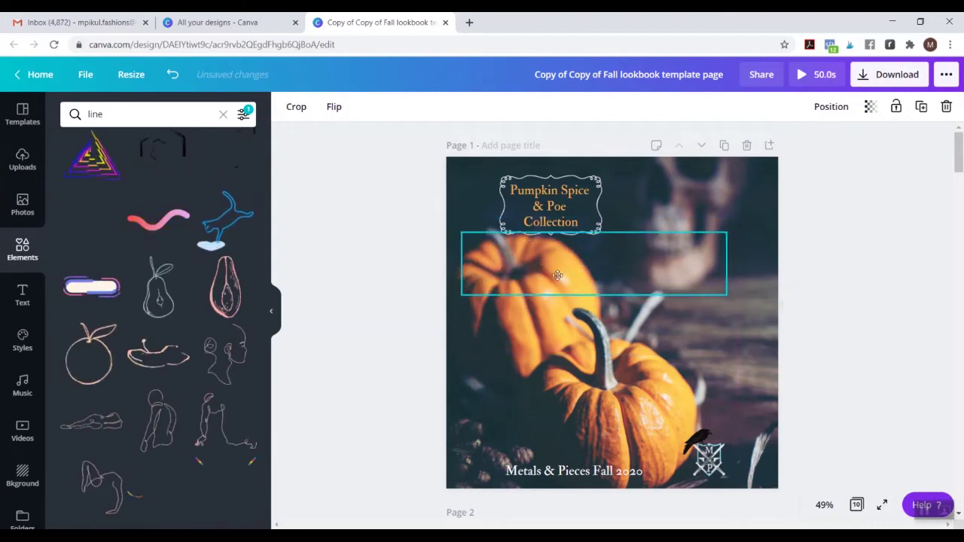
{"action": "mouse_move", "coordinate": [724, 236]}
{"action": "left_mouse_down"}
{"action": "mouse_move", "coordinate": [561, 305]}
{"action": "mouse_move", "coordinate": [584, 288]}
{"action": "mouse_move", "coordinate": [578, 300]}
{"action": "left_mouse_up"}
{"action": "mouse_move", "coordinate": [503, 285]}
{"action": "left_mouse_down"}
{"action": "mouse_move", "coordinate": [546, 258]}
{"action": "mouse_move", "coordinate": [531, 251]}
{"action": "left_mouse_up"}
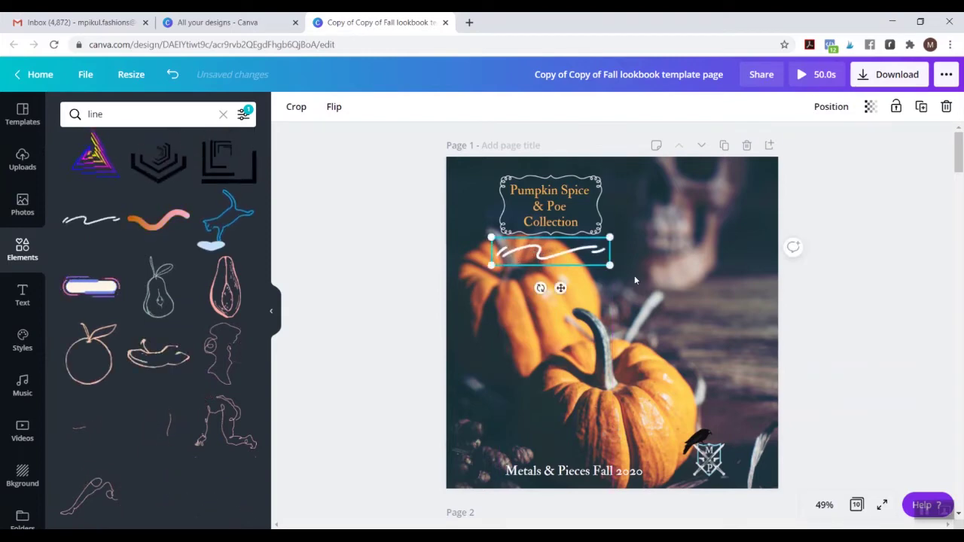
{"action": "left_click", "coordinate": [837, 224]}
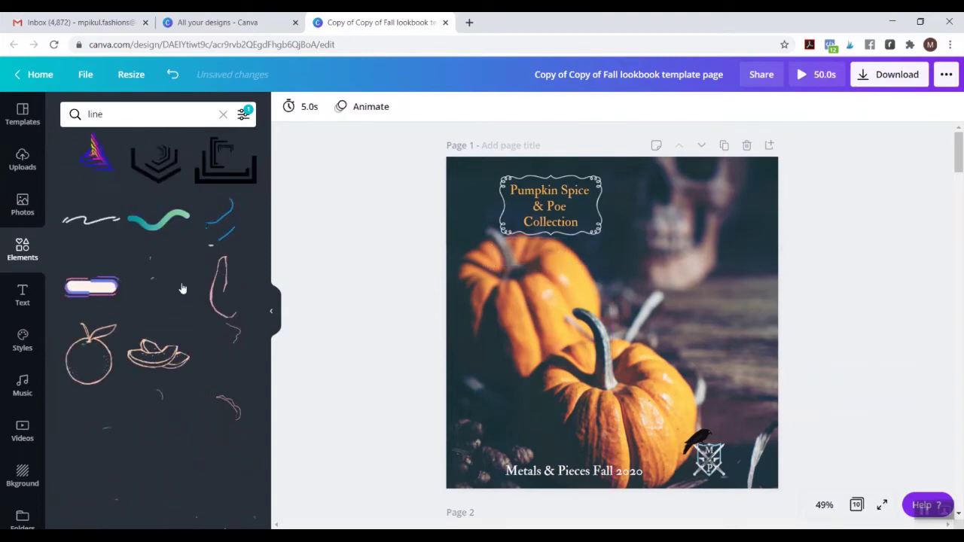
- Add the animated white burst made of four short dashes to page 1
{"action": "scroll", "coordinate": [131, 324], "scroll_direction": "down", "scroll_amount": 1}
{"action": "scroll", "coordinate": [132, 324], "scroll_direction": "down", "scroll_amount": 10}
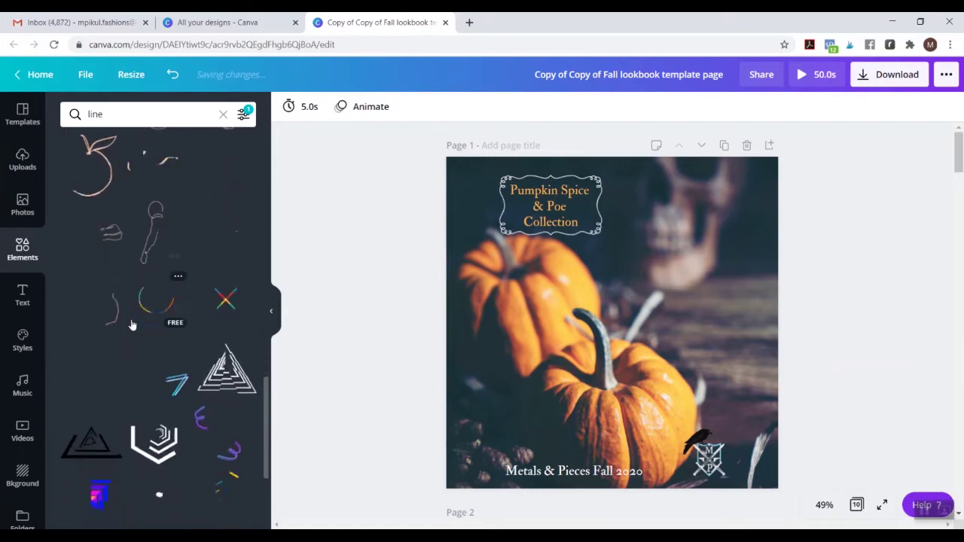
{"action": "scroll", "coordinate": [132, 323], "scroll_direction": "down", "scroll_amount": 8}
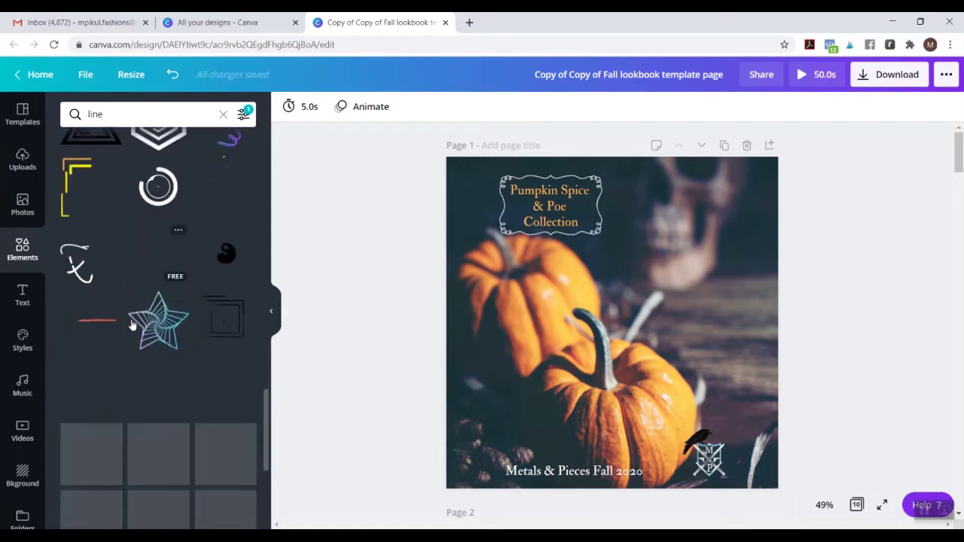
{"action": "scroll", "coordinate": [131, 324], "scroll_direction": "down", "scroll_amount": 2}
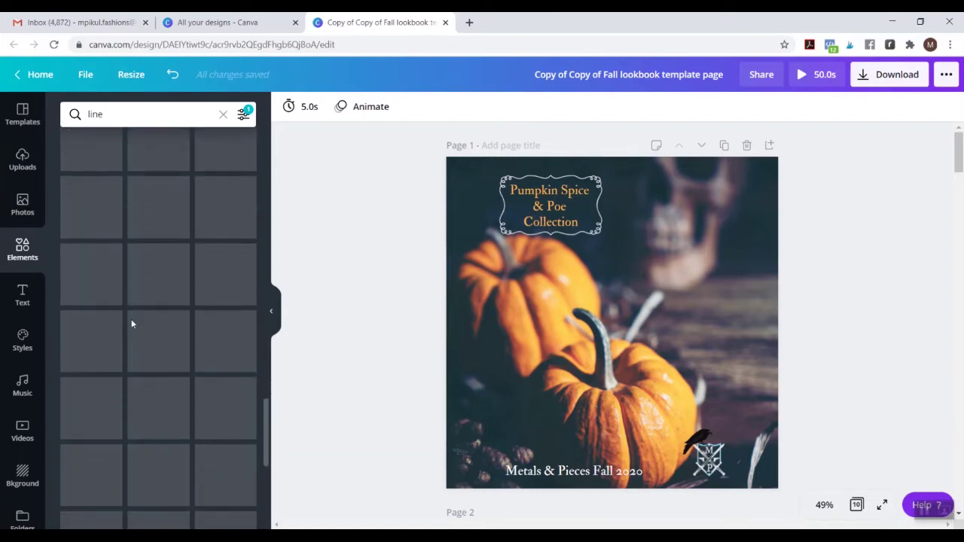
{"action": "scroll", "coordinate": [143, 316], "scroll_direction": "up", "scroll_amount": 2}
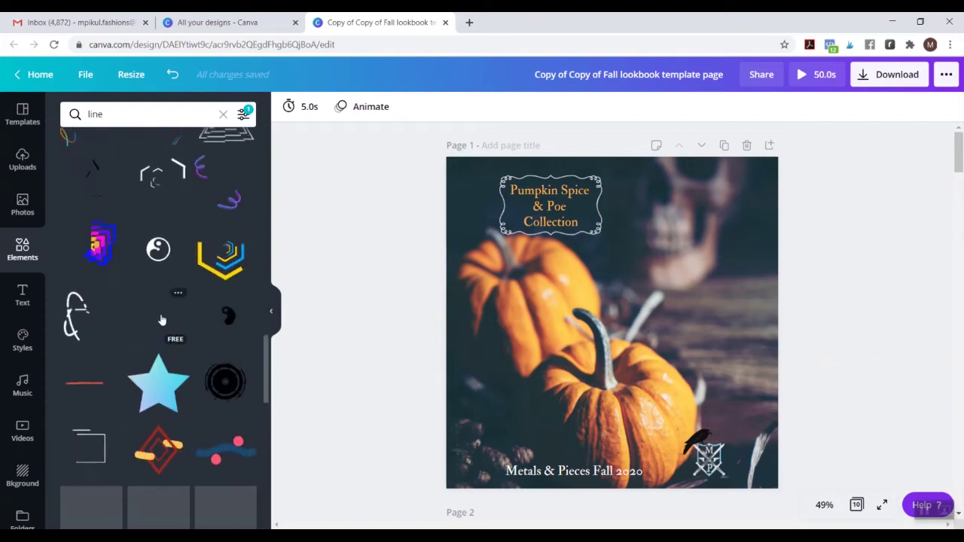
{"action": "left_click", "coordinate": [162, 320]}
- Shrink the white burst, rotate it a quarter turn and place it against the title frame's right side
{"action": "mouse_move", "coordinate": [621, 324]}
{"action": "left_mouse_down"}
{"action": "mouse_move", "coordinate": [594, 414]}
{"action": "mouse_move", "coordinate": [621, 367]}
{"action": "left_mouse_up"}
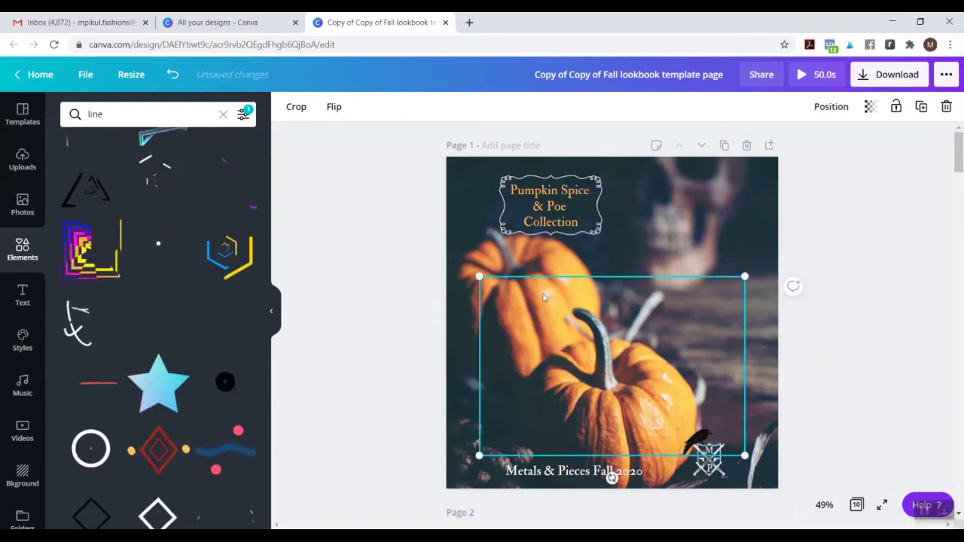
{"action": "mouse_move", "coordinate": [478, 276]}
{"action": "left_mouse_down"}
{"action": "mouse_move", "coordinate": [608, 379]}
{"action": "mouse_move", "coordinate": [656, 395]}
{"action": "mouse_move", "coordinate": [646, 172]}
{"action": "mouse_move", "coordinate": [640, 214]}
{"action": "mouse_move", "coordinate": [655, 224]}
{"action": "left_mouse_up"}
{"action": "mouse_move", "coordinate": [663, 287]}
{"action": "left_mouse_down"}
{"action": "mouse_move", "coordinate": [595, 284]}
{"action": "mouse_move", "coordinate": [553, 233]}
{"action": "left_mouse_up"}
{"action": "mouse_move", "coordinate": [659, 235]}
{"action": "left_mouse_down"}
{"action": "mouse_move", "coordinate": [637, 197]}
{"action": "mouse_move", "coordinate": [631, 205]}
{"action": "left_mouse_up"}
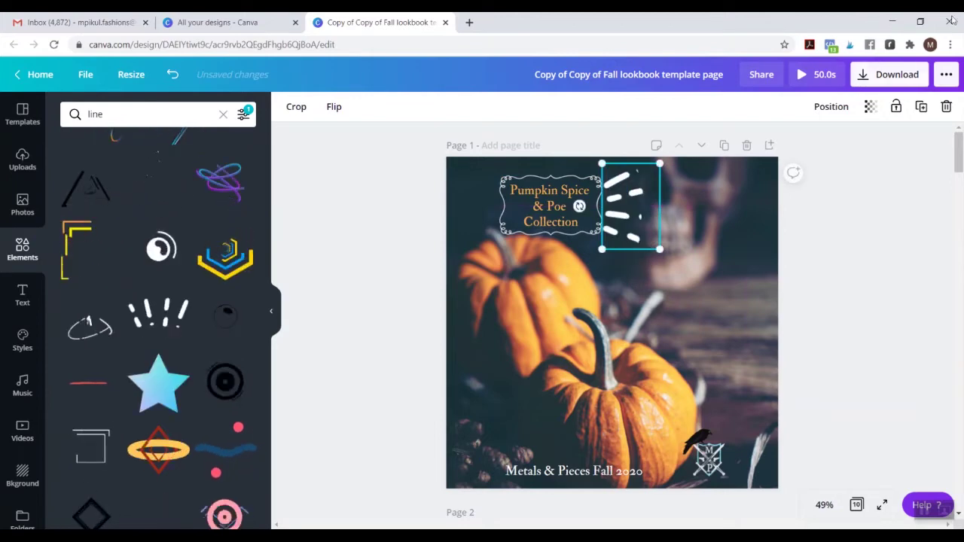
- Duplicate the white burst and move one of the two bursts down below the title area
{"action": "left_click", "coordinate": [922, 106]}
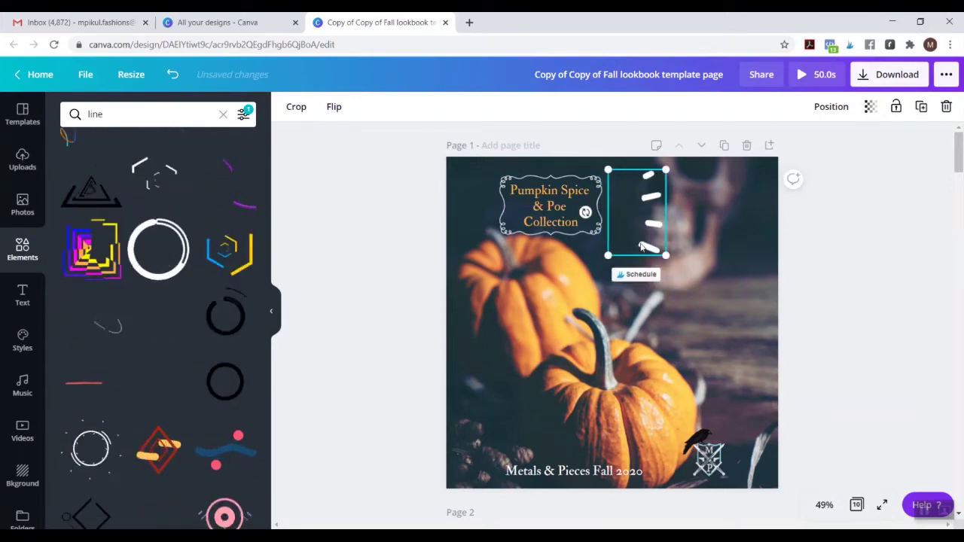
{"action": "left_click", "coordinate": [676, 293]}
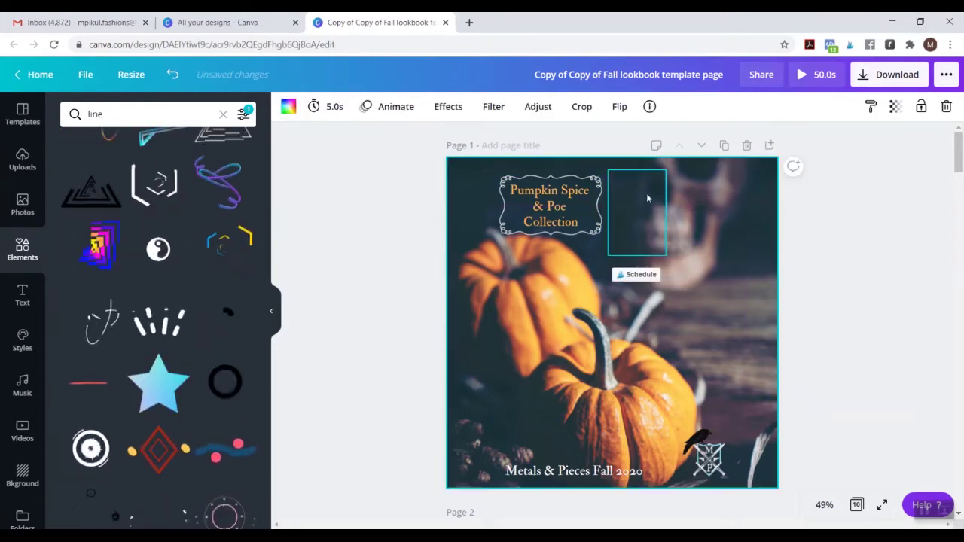
{"action": "mouse_move", "coordinate": [622, 219]}
{"action": "left_mouse_down"}
{"action": "mouse_move", "coordinate": [609, 256]}
{"action": "mouse_move", "coordinate": [619, 237]}
{"action": "mouse_move", "coordinate": [625, 301]}
{"action": "left_mouse_up"}
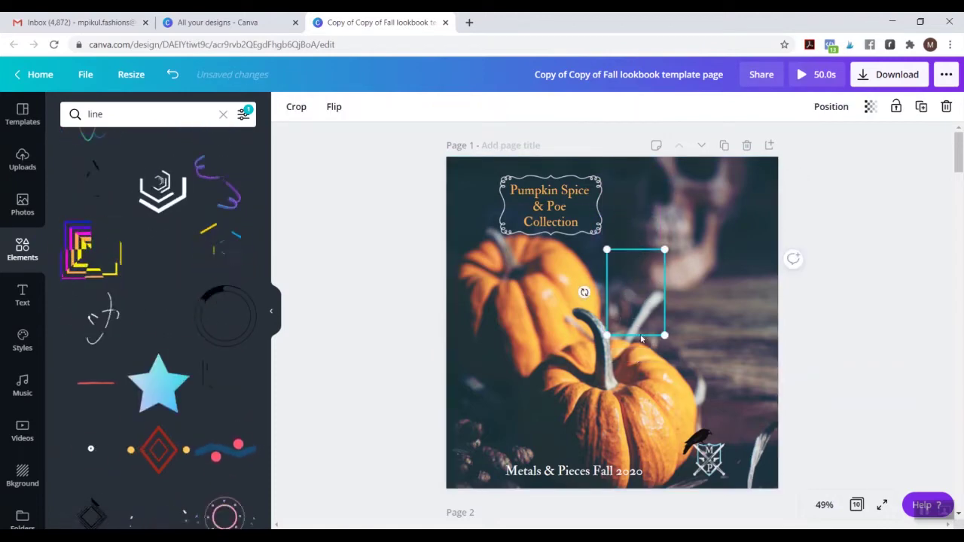
- Flip the lower burst vertically and place it against the left side of the title frame, level with it
{"action": "left_click", "coordinate": [334, 107]}
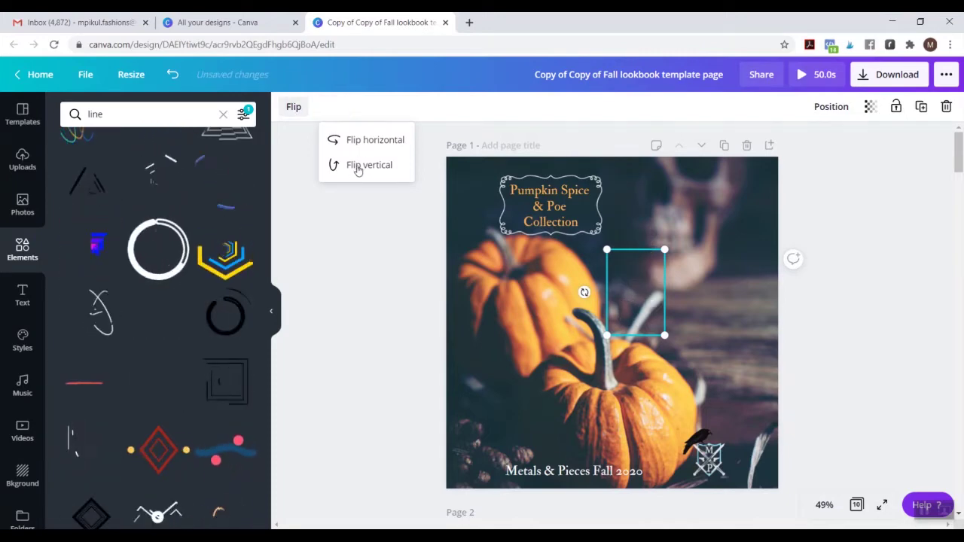
{"action": "left_click", "coordinate": [358, 167]}
{"action": "mouse_move", "coordinate": [581, 290]}
{"action": "left_mouse_down"}
{"action": "mouse_move", "coordinate": [488, 235]}
{"action": "mouse_move", "coordinate": [477, 217]}
{"action": "mouse_move", "coordinate": [483, 208]}
{"action": "mouse_move", "coordinate": [470, 211]}
{"action": "left_mouse_up"}
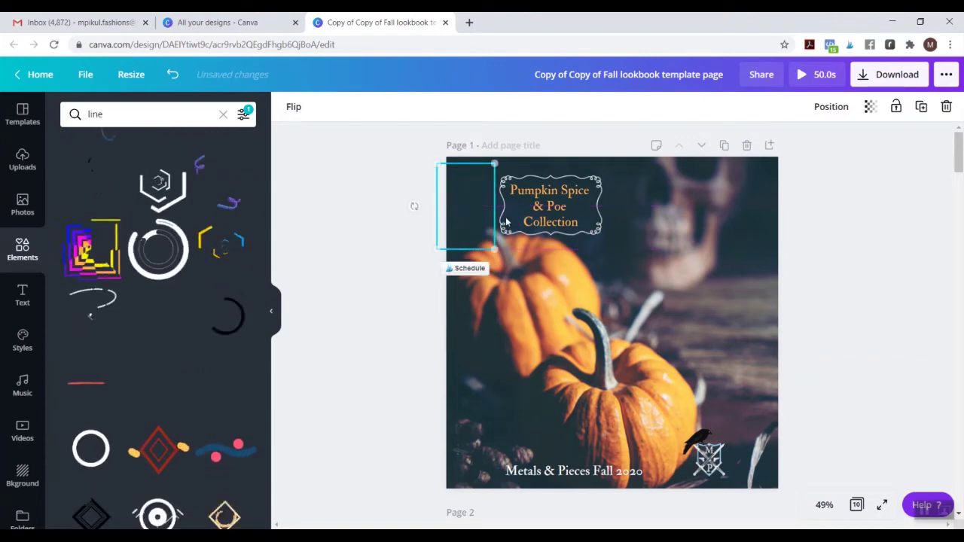
{"action": "left_click", "coordinate": [873, 308]}
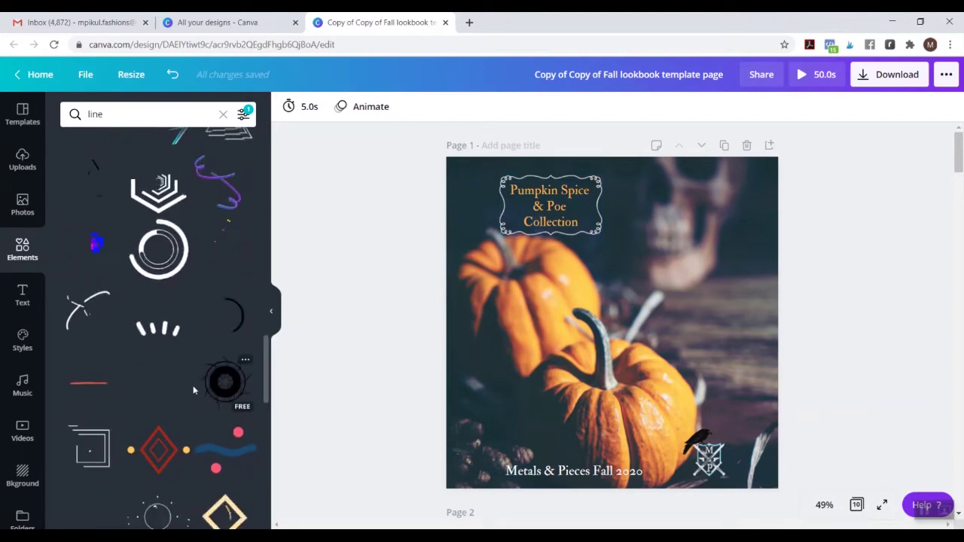
- Try the animated white triple curved arrows from the line results on page 1 and delete them
{"action": "scroll", "coordinate": [194, 390], "scroll_direction": "down", "scroll_amount": 1}
{"action": "scroll", "coordinate": [194, 390], "scroll_direction": "down", "scroll_amount": 5}
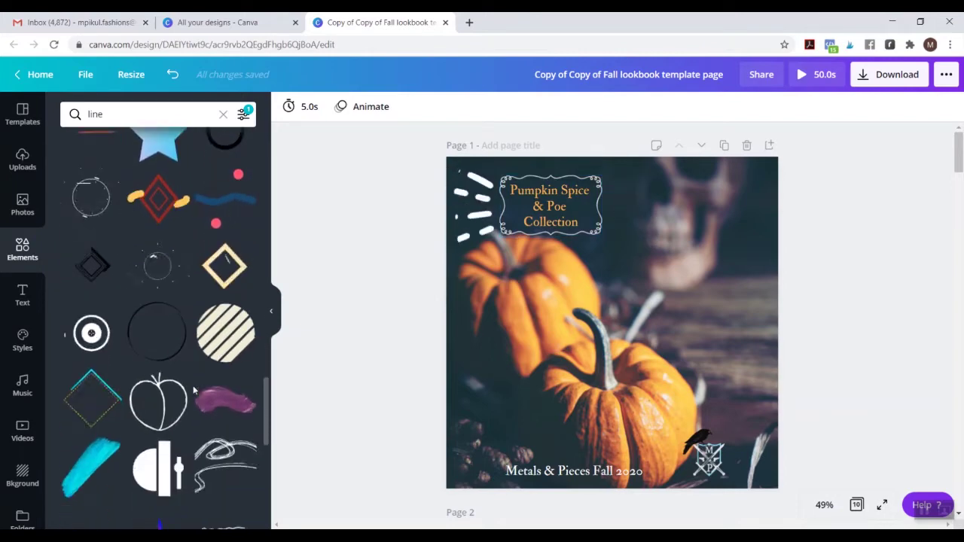
{"action": "scroll", "coordinate": [193, 390], "scroll_direction": "down", "scroll_amount": 7}
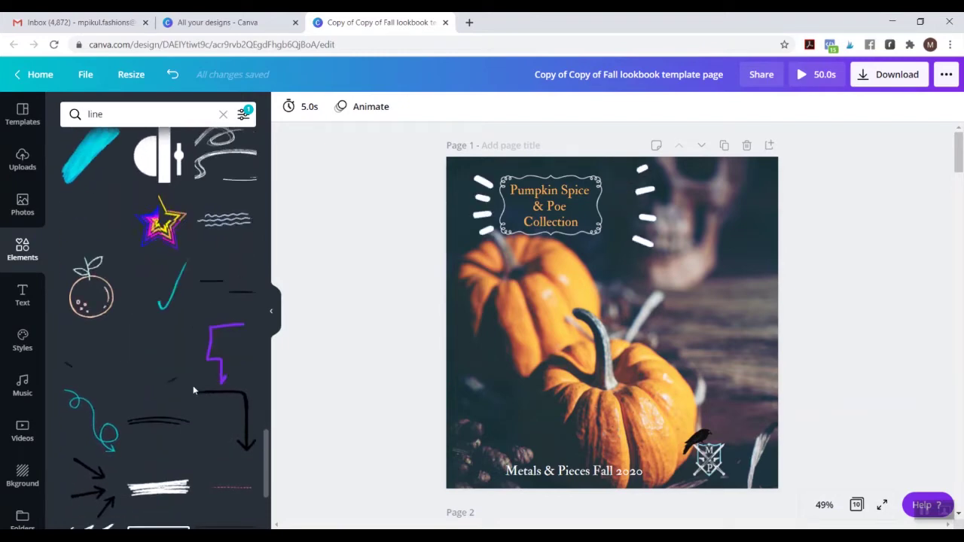
{"action": "scroll", "coordinate": [193, 390], "scroll_direction": "down", "scroll_amount": 1}
{"action": "scroll", "coordinate": [194, 390], "scroll_direction": "down", "scroll_amount": 3}
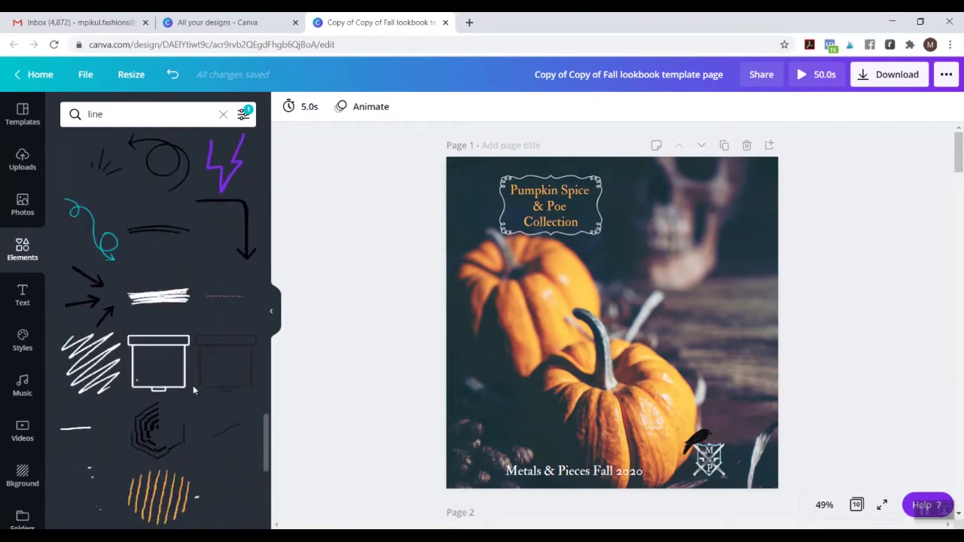
{"action": "scroll", "coordinate": [194, 390], "scroll_direction": "down", "scroll_amount": 3}
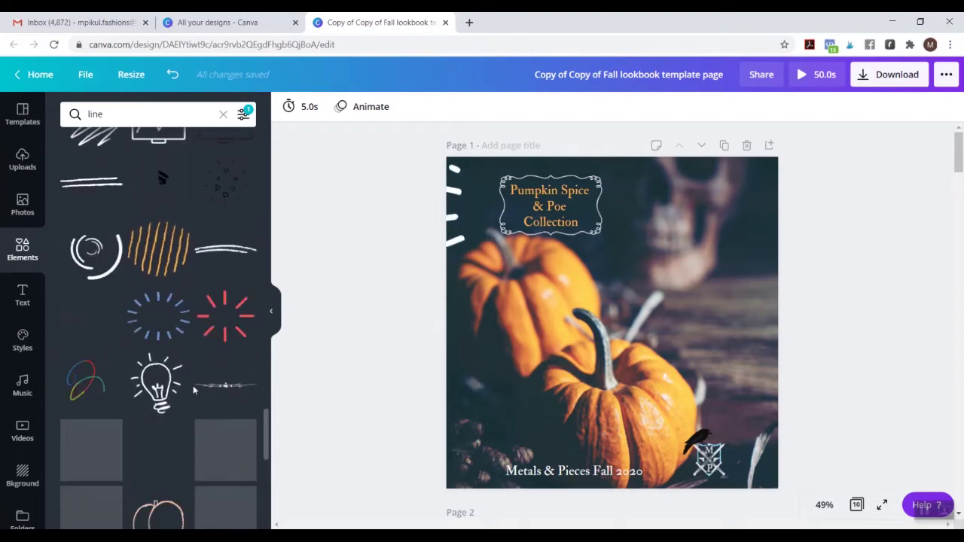
{"action": "scroll", "coordinate": [194, 391], "scroll_direction": "down", "scroll_amount": 4}
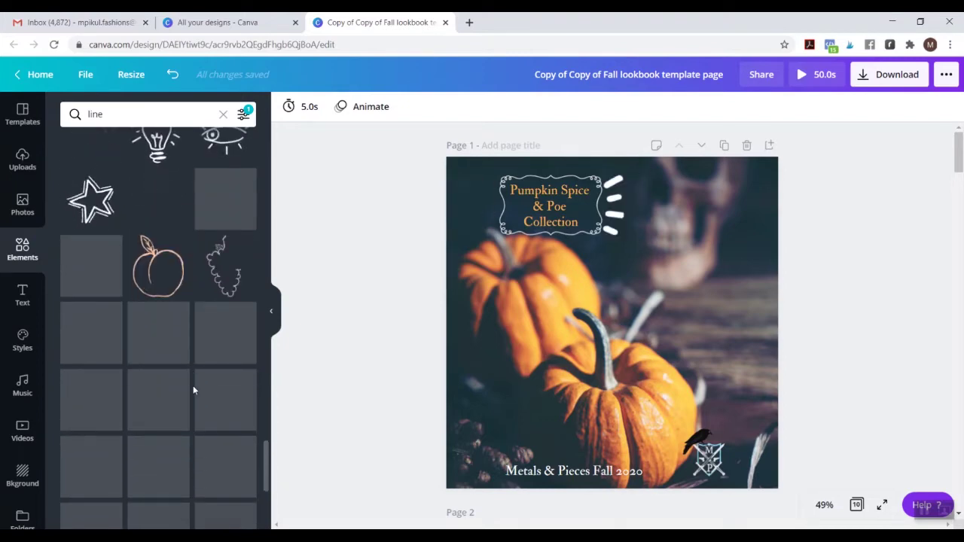
{"action": "scroll", "coordinate": [192, 385], "scroll_direction": "up", "scroll_amount": 2}
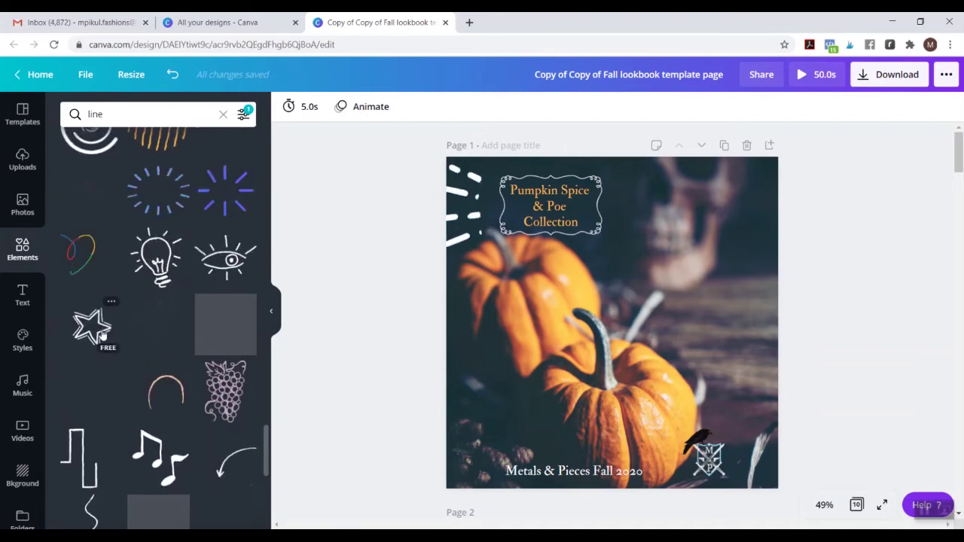
{"action": "scroll", "coordinate": [101, 334], "scroll_direction": "down", "scroll_amount": 5}
{"action": "scroll", "coordinate": [103, 335], "scroll_direction": "up", "scroll_amount": 2}
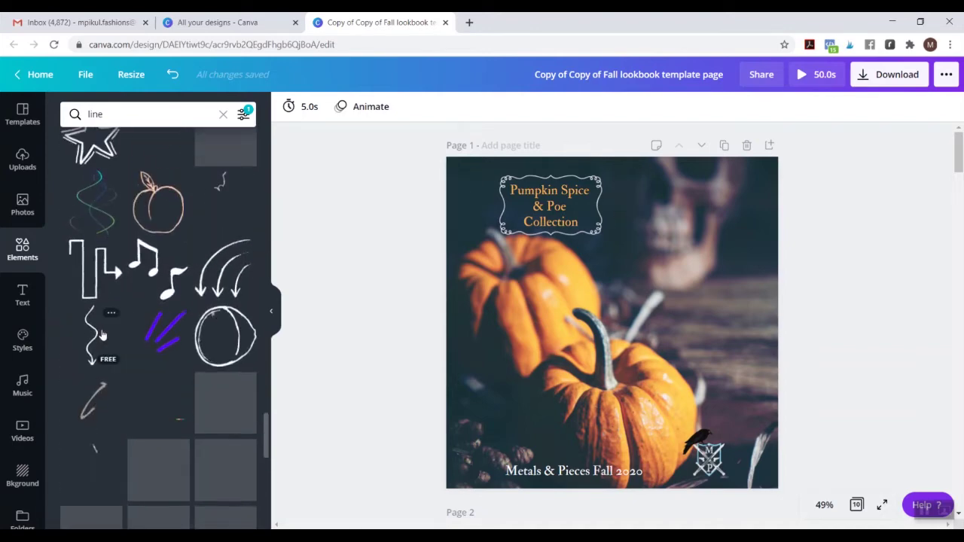
{"action": "left_click", "coordinate": [223, 399]}
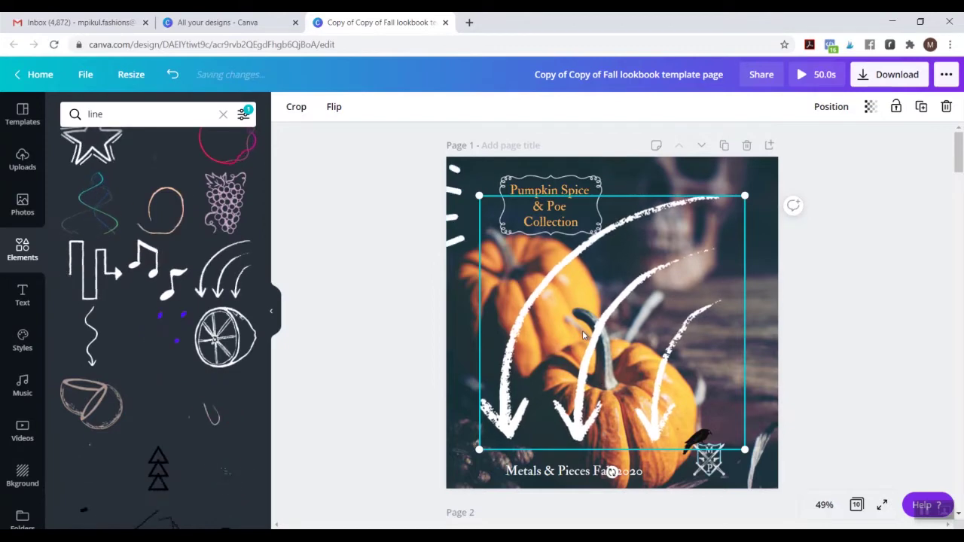
{"action": "key", "text": "Delete"}
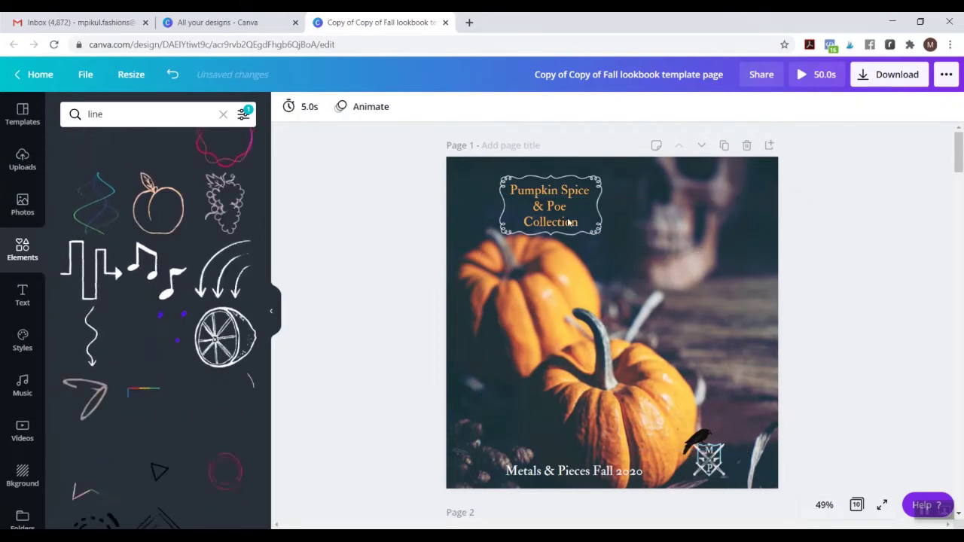
- Delete the white bursts on both sides of the title frame on page 1
{"action": "key", "text": "ctrl+z"}
{"action": "left_click_drag", "start_coordinate": [475, 195], "coordinate": [626, 192]}
{"action": "key", "text": "ctrl+z"}
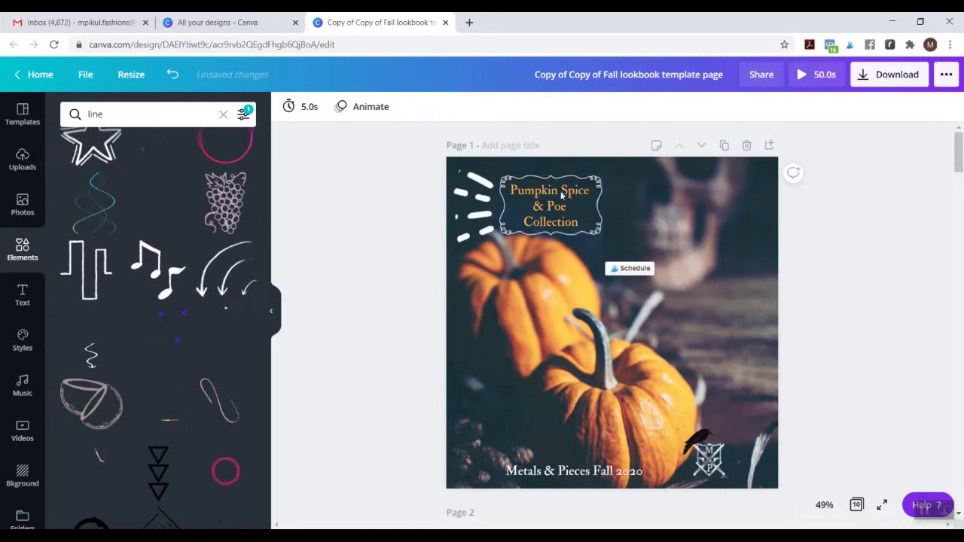
{"action": "left_click", "coordinate": [471, 198]}
{"action": "key", "text": "Delete"}
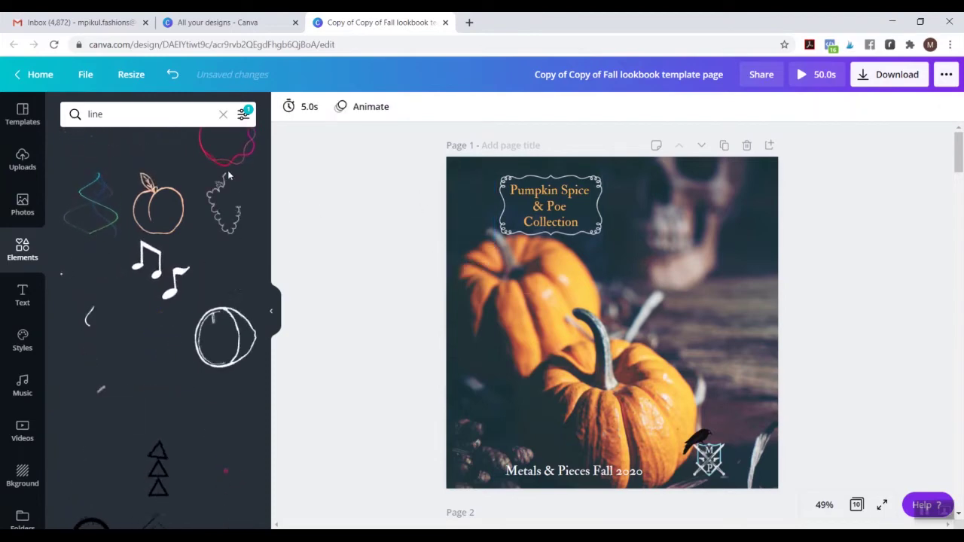
- Search the animated elements for "line frame"
{"action": "left_click", "coordinate": [143, 115]}
{"action": "type", "text": "line frame"}
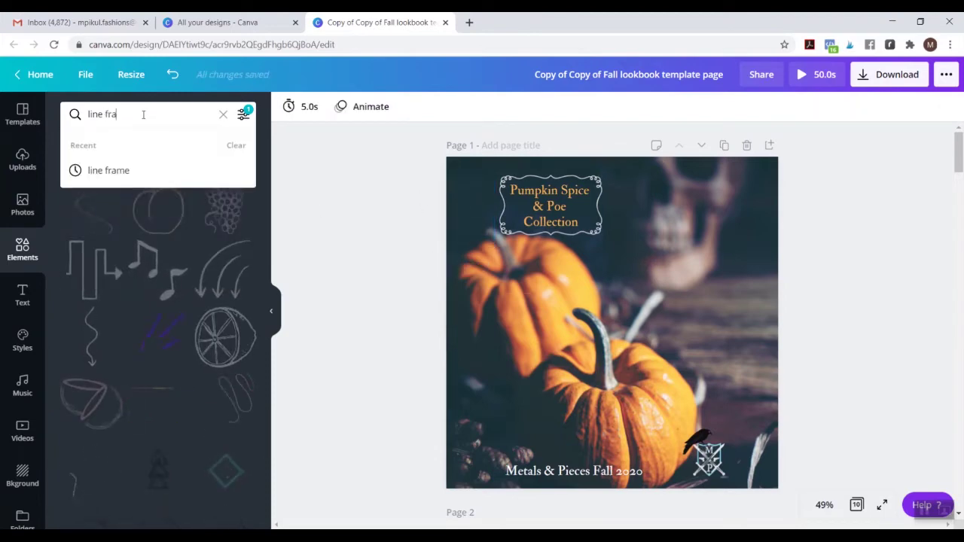
{"action": "key", "text": "Return"}
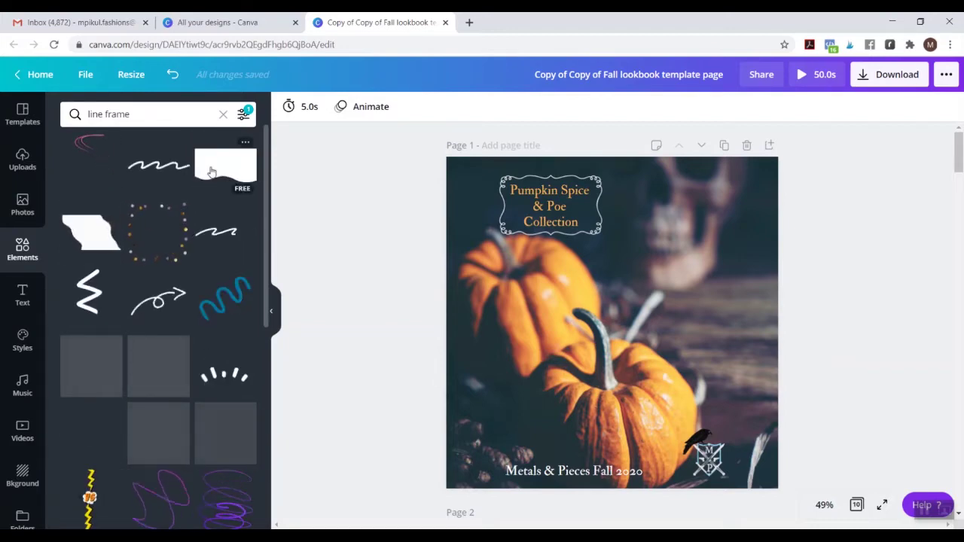
- Try the animated white block with a wavy lower edge at the top of page 1 and delete it
{"action": "mouse_move", "coordinate": [255, 172]}
{"action": "left_mouse_down"}
{"action": "mouse_move", "coordinate": [540, 187]}
{"action": "mouse_move", "coordinate": [485, 192]}
{"action": "left_mouse_up"}
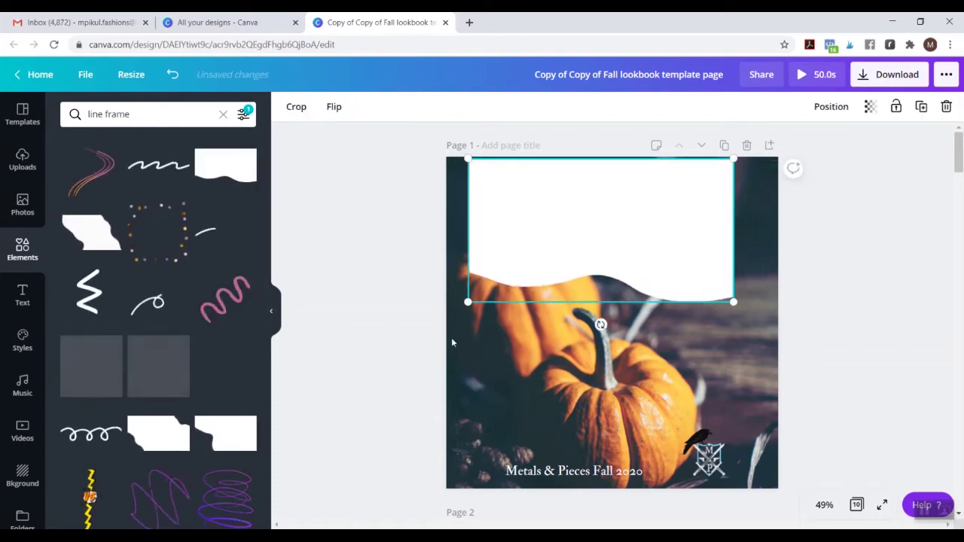
{"action": "mouse_move", "coordinate": [613, 236]}
{"action": "left_mouse_down"}
{"action": "mouse_move", "coordinate": [605, 151]}
{"action": "mouse_move", "coordinate": [600, 239]}
{"action": "left_mouse_up"}
{"action": "key", "text": "Delete"}
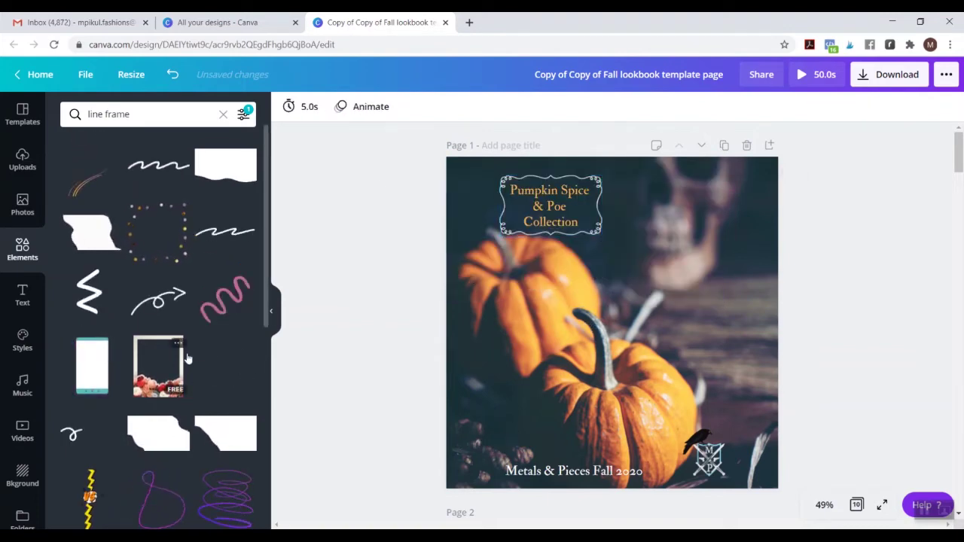
- Add the animated square border of yellow stars and moons and enlarge it to cover all of page 1
{"action": "scroll", "coordinate": [188, 358], "scroll_direction": "down", "scroll_amount": 2}
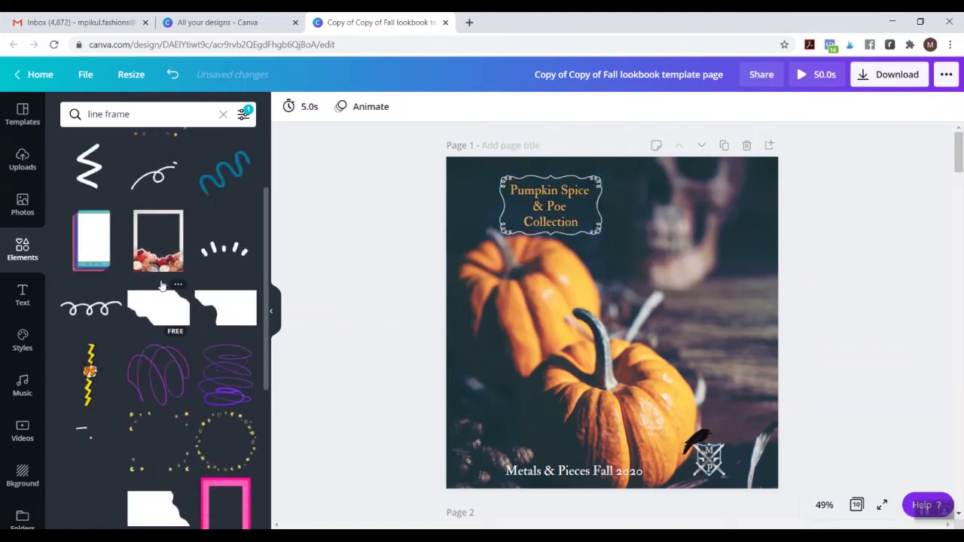
{"action": "scroll", "coordinate": [161, 284], "scroll_direction": "down", "scroll_amount": 2}
{"action": "left_click", "coordinate": [160, 311]}
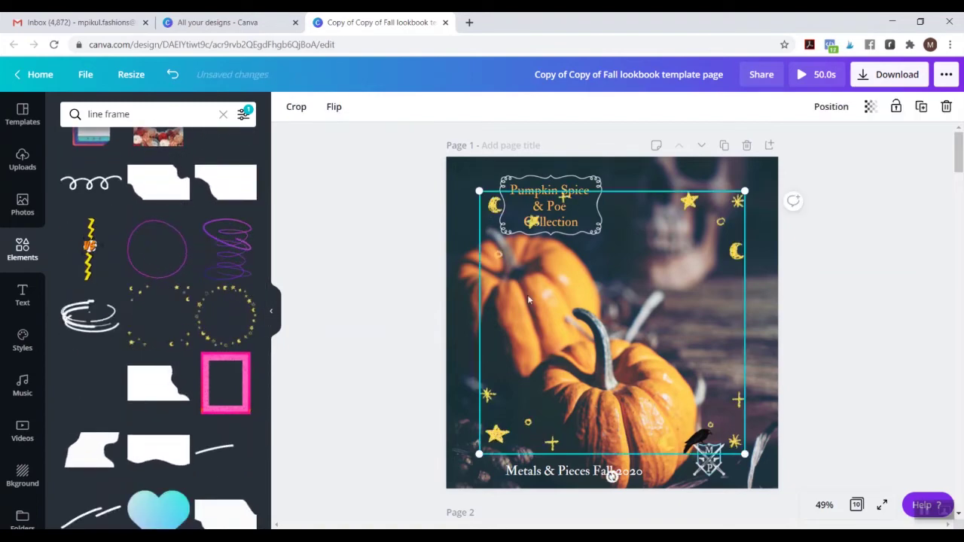
{"action": "left_click_drag", "start_coordinate": [479, 191], "coordinate": [446, 158]}
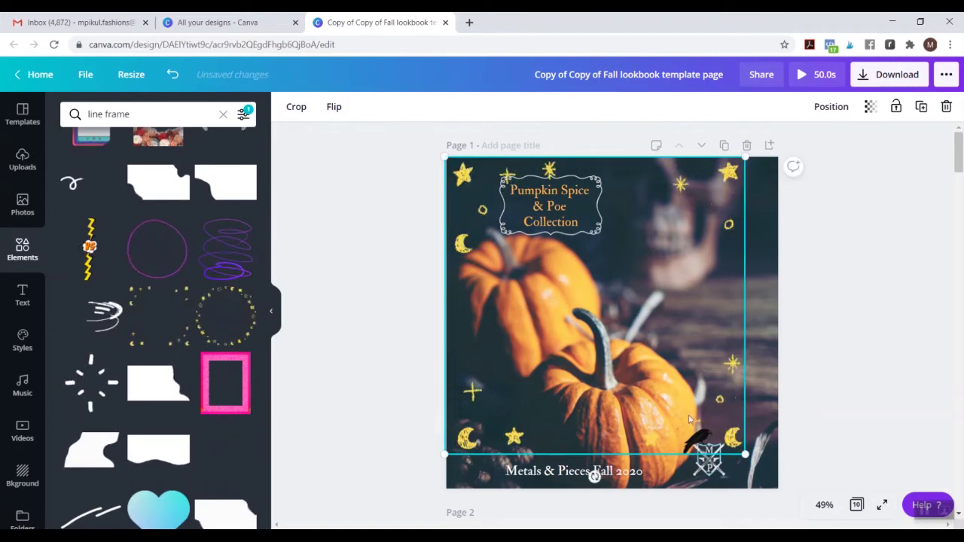
{"action": "left_click_drag", "start_coordinate": [744, 455], "coordinate": [780, 488]}
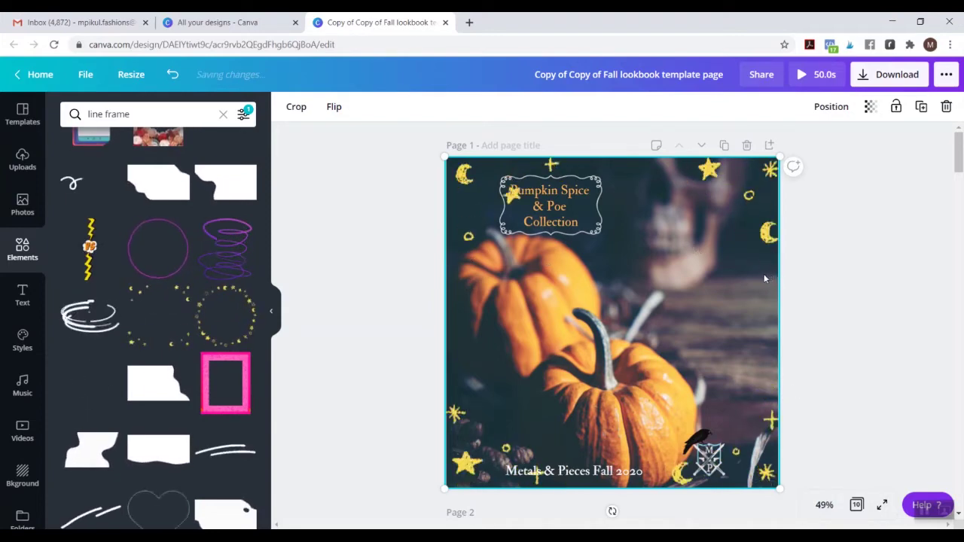
- Add the animated square frame with white sparkles to page 1 and delete the star-and-moon border
{"action": "scroll", "coordinate": [226, 354], "scroll_direction": "down", "scroll_amount": 2}
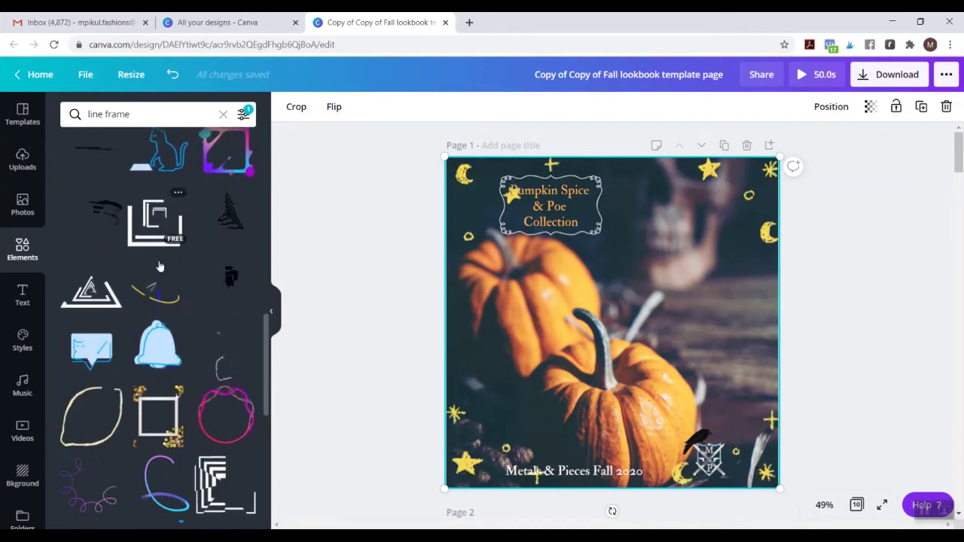
{"action": "left_click", "coordinate": [156, 427]}
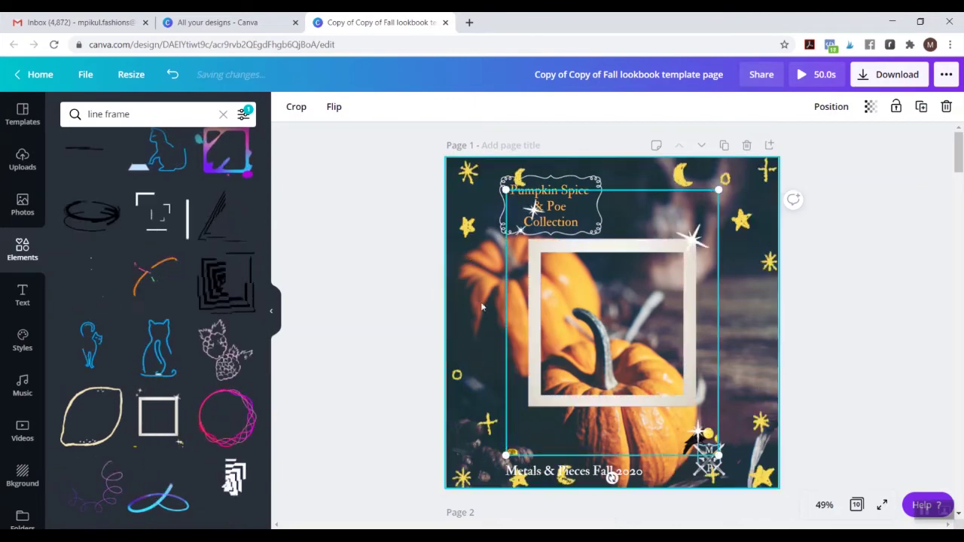
{"action": "left_click", "coordinate": [463, 202]}
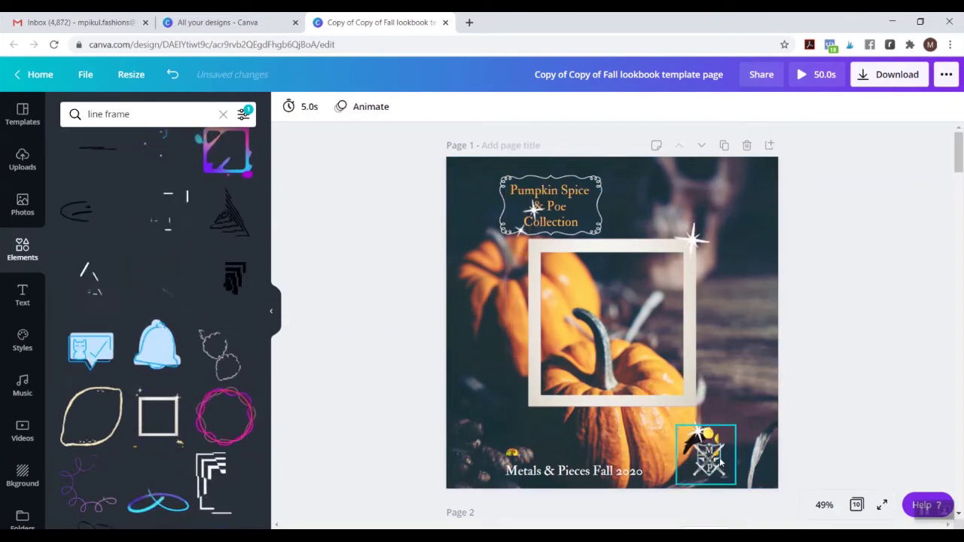
- Try enlarging the sparkling square frame on page 1 and delete it
{"action": "scroll", "coordinate": [723, 384], "scroll_direction": "down", "scroll_amount": 1}
{"action": "left_click", "coordinate": [610, 407]}
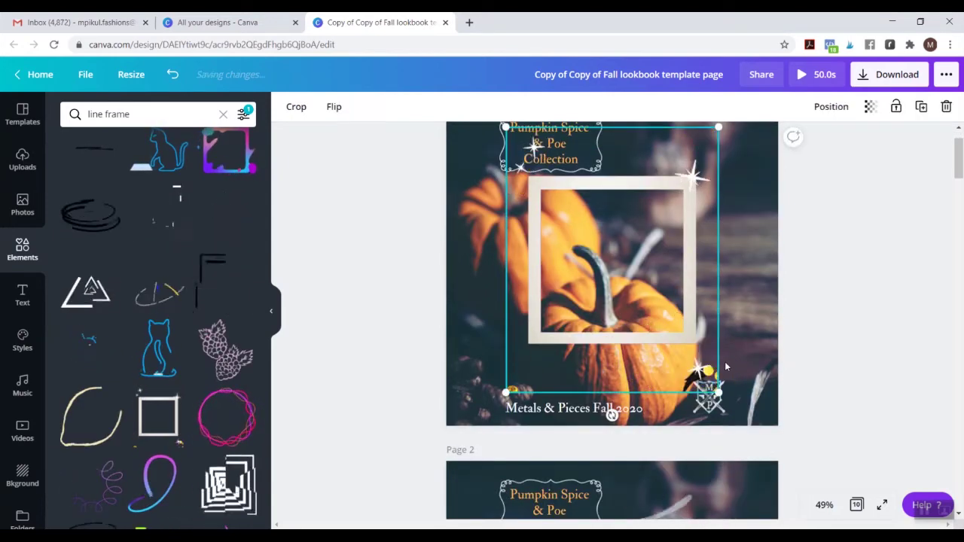
{"action": "left_click_drag", "start_coordinate": [723, 409], "coordinate": [749, 423]}
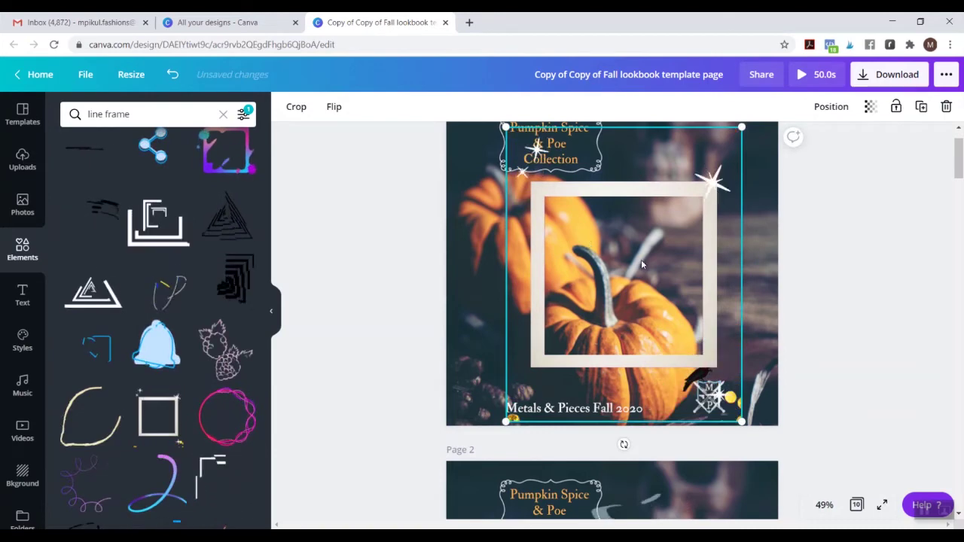
{"action": "key", "text": "Delete"}
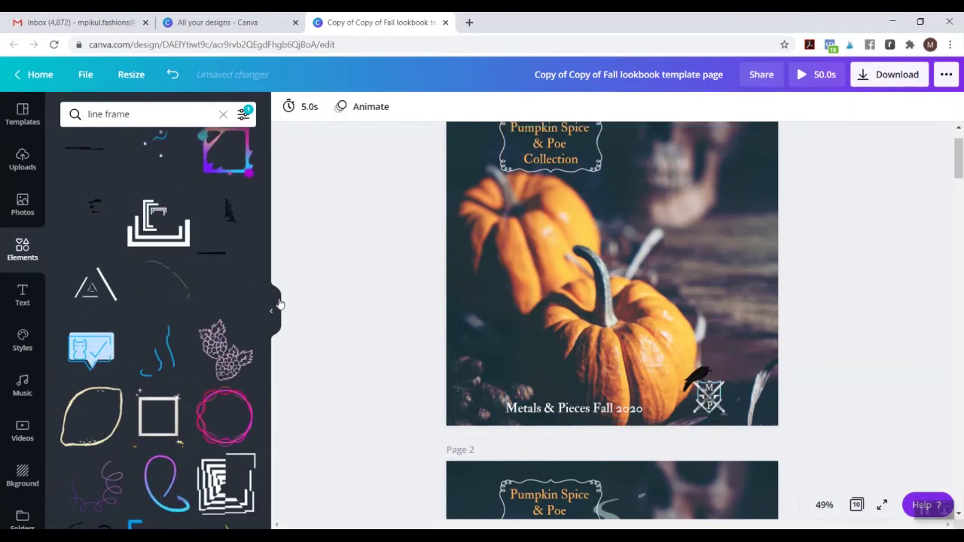
- Look through the animated line frame results for a frame or accent that suits the cover page
{"action": "scroll", "coordinate": [308, 274], "scroll_direction": "down", "scroll_amount": 1}
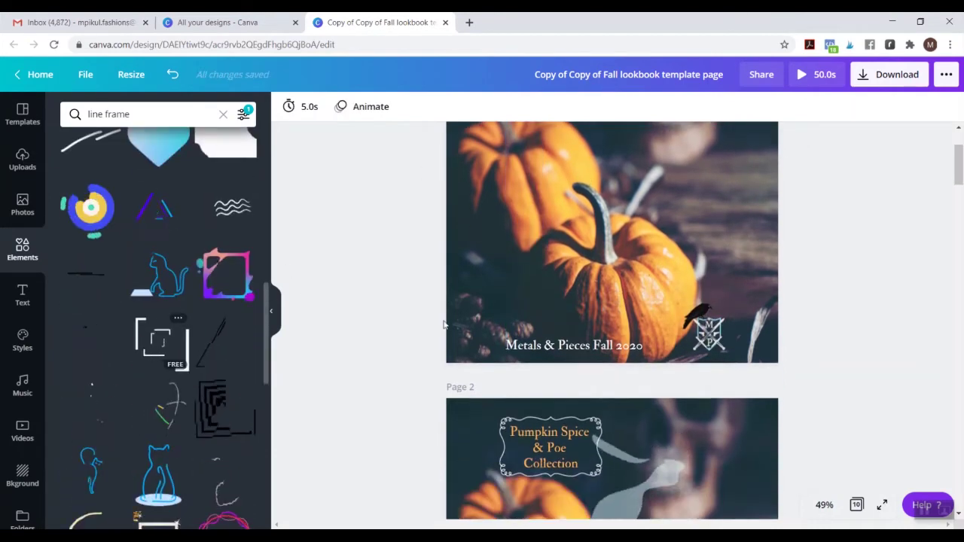
{"action": "scroll", "coordinate": [328, 310], "scroll_direction": "up", "scroll_amount": 2}
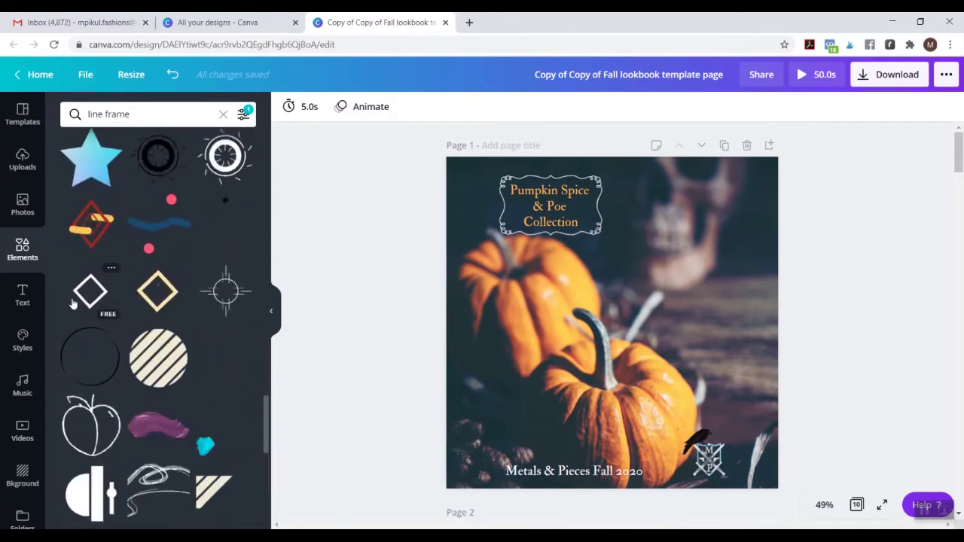
{"action": "scroll", "coordinate": [73, 303], "scroll_direction": "down", "scroll_amount": 5}
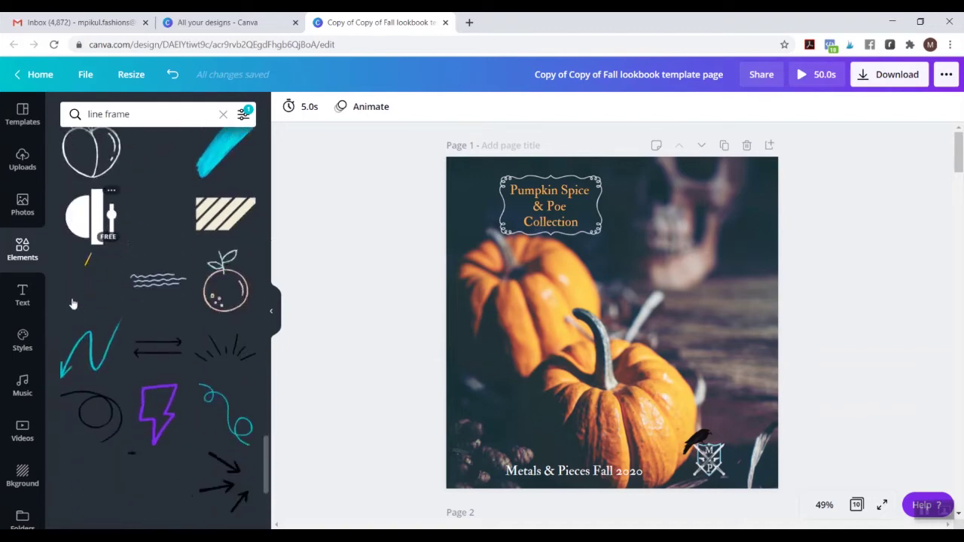
{"action": "scroll", "coordinate": [73, 303], "scroll_direction": "down", "scroll_amount": 10}
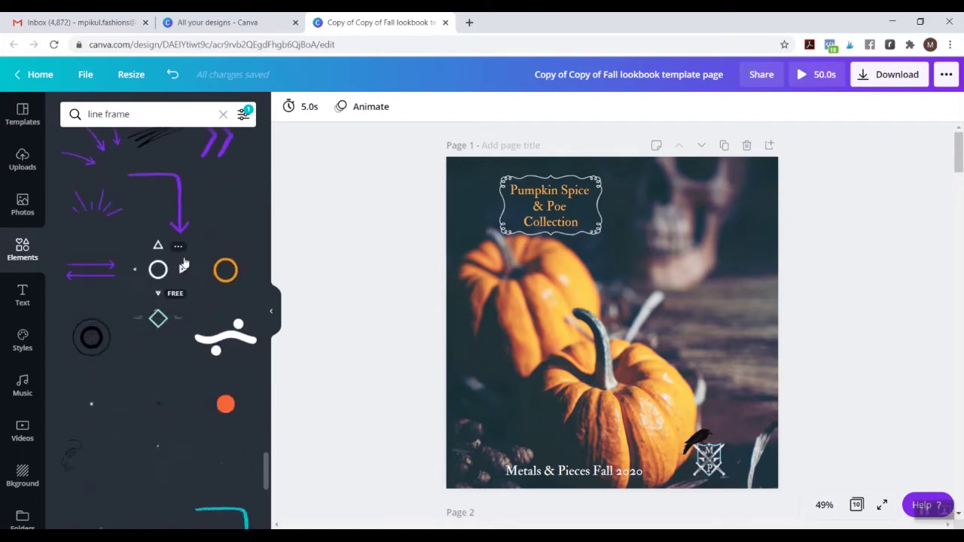
{"action": "scroll", "coordinate": [173, 268], "scroll_direction": "down", "scroll_amount": 5}
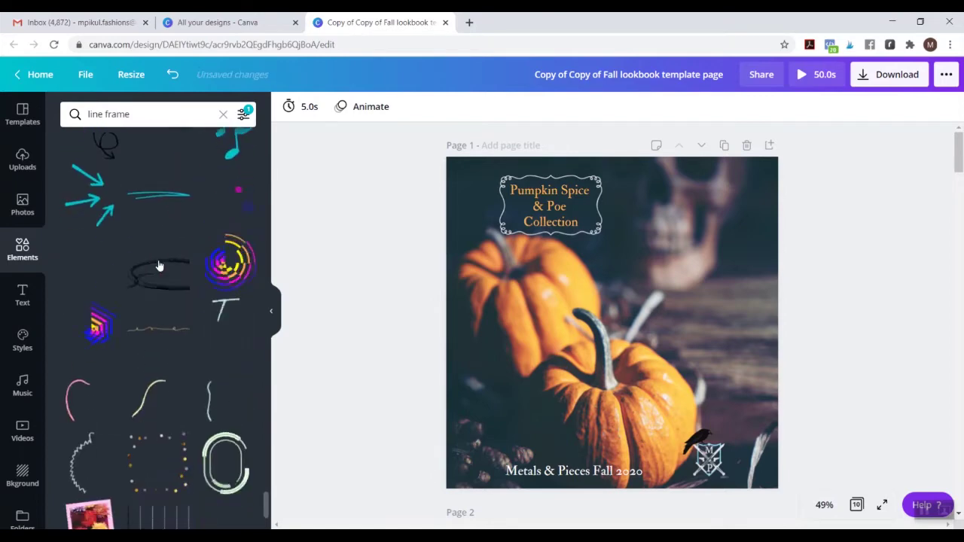
{"action": "scroll", "coordinate": [159, 266], "scroll_direction": "down", "scroll_amount": 6}
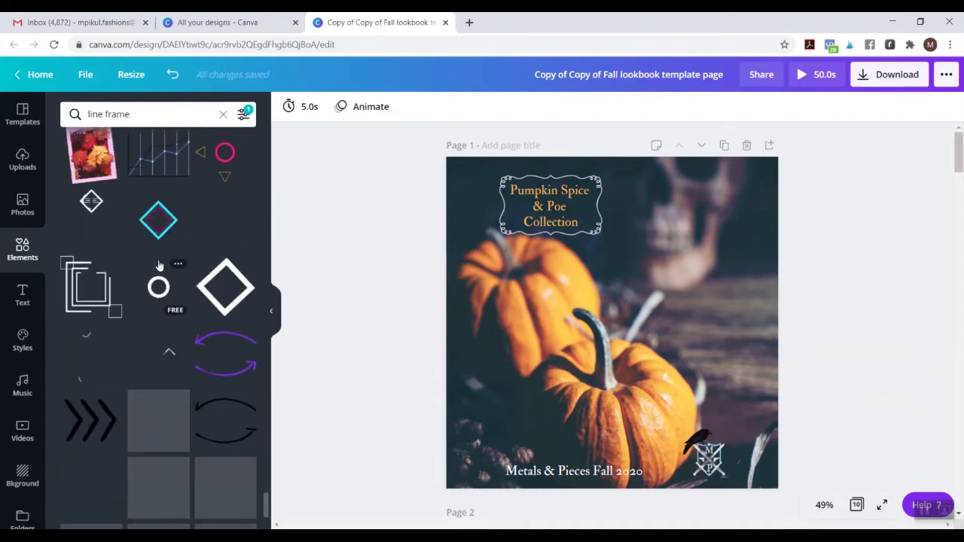
{"action": "scroll", "coordinate": [159, 266], "scroll_direction": "down", "scroll_amount": 5}
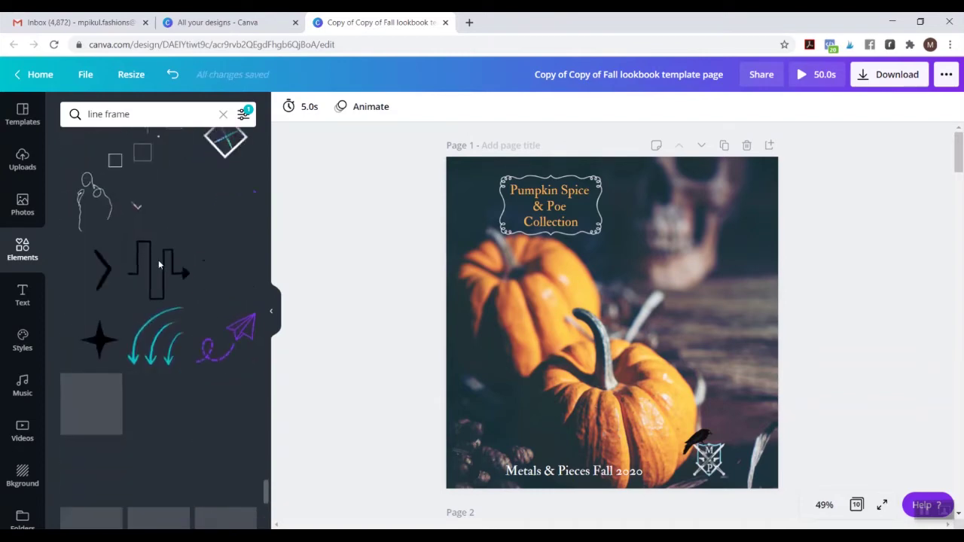
{"action": "scroll", "coordinate": [159, 265], "scroll_direction": "down", "scroll_amount": 3}
{"action": "scroll", "coordinate": [143, 271], "scroll_direction": "up", "scroll_amount": 5}
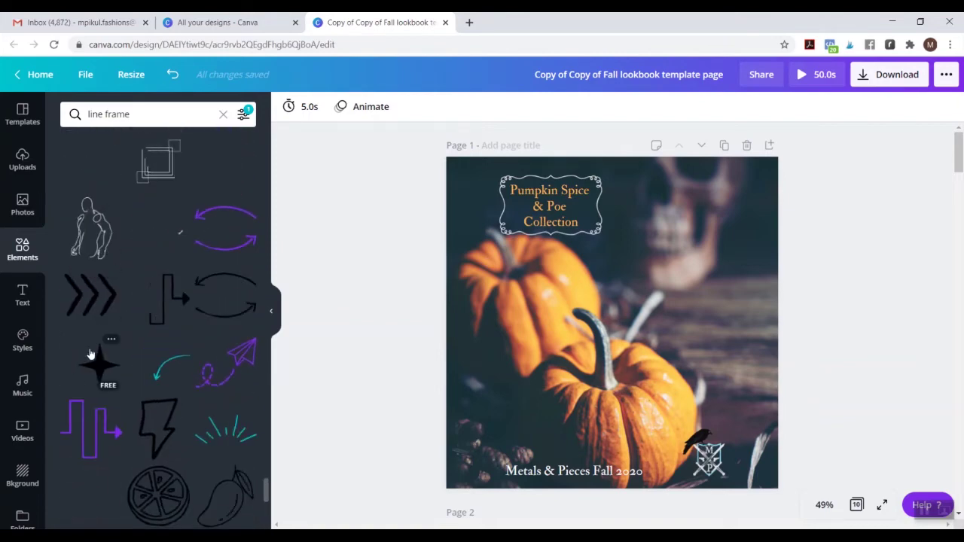
{"action": "scroll", "coordinate": [89, 357], "scroll_direction": "down", "scroll_amount": 8}
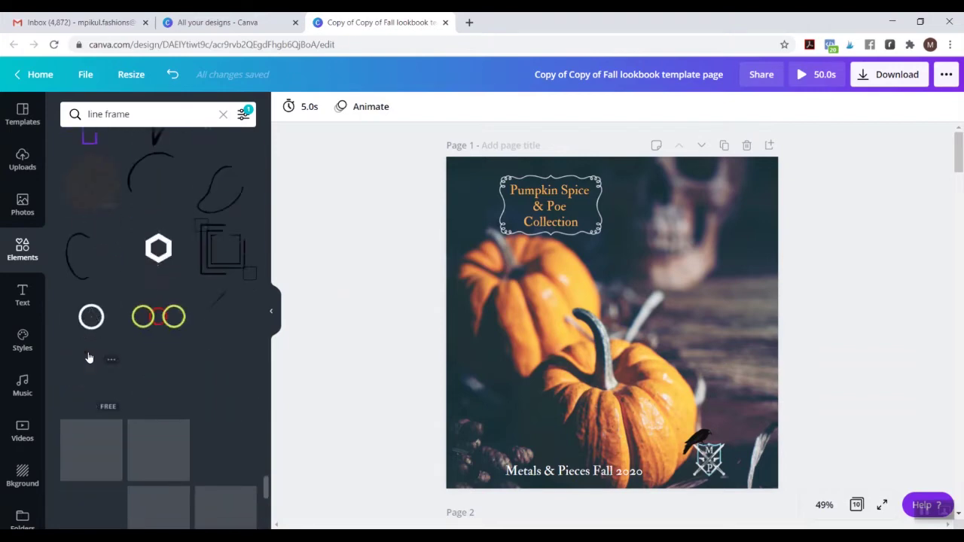
{"action": "scroll", "coordinate": [89, 357], "scroll_direction": "down", "scroll_amount": 5}
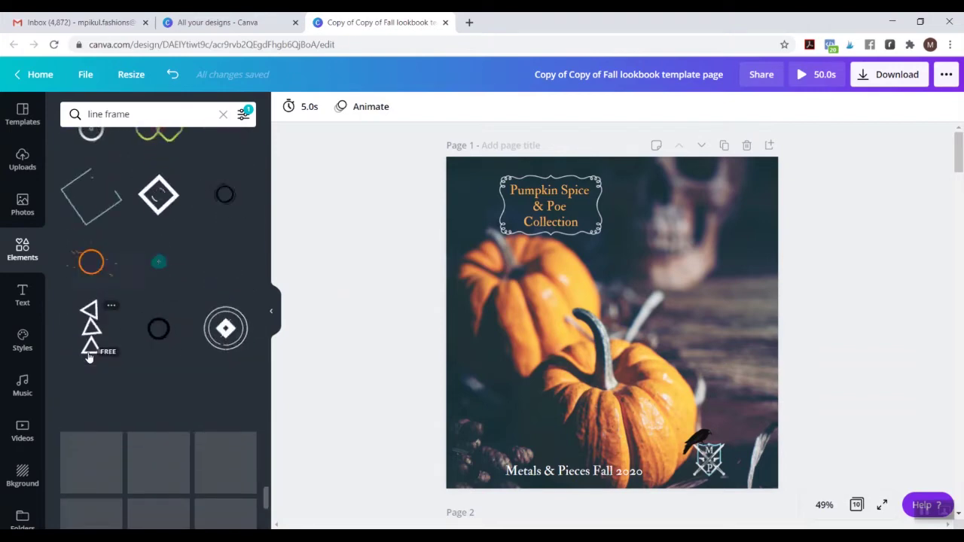
{"action": "scroll", "coordinate": [89, 357], "scroll_direction": "down", "scroll_amount": 2}
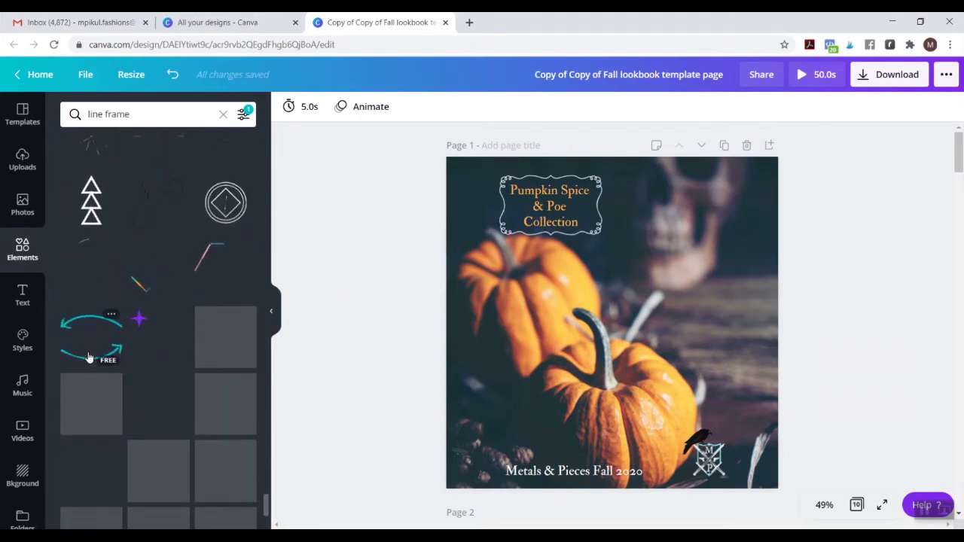
{"action": "scroll", "coordinate": [89, 357], "scroll_direction": "down", "scroll_amount": 5}
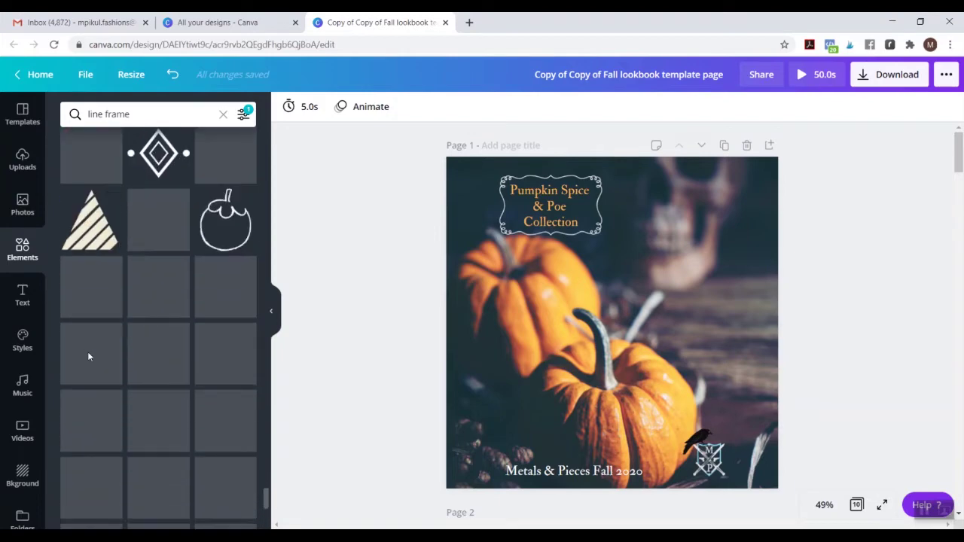
{"action": "scroll", "coordinate": [89, 357], "scroll_direction": "down", "scroll_amount": 3}
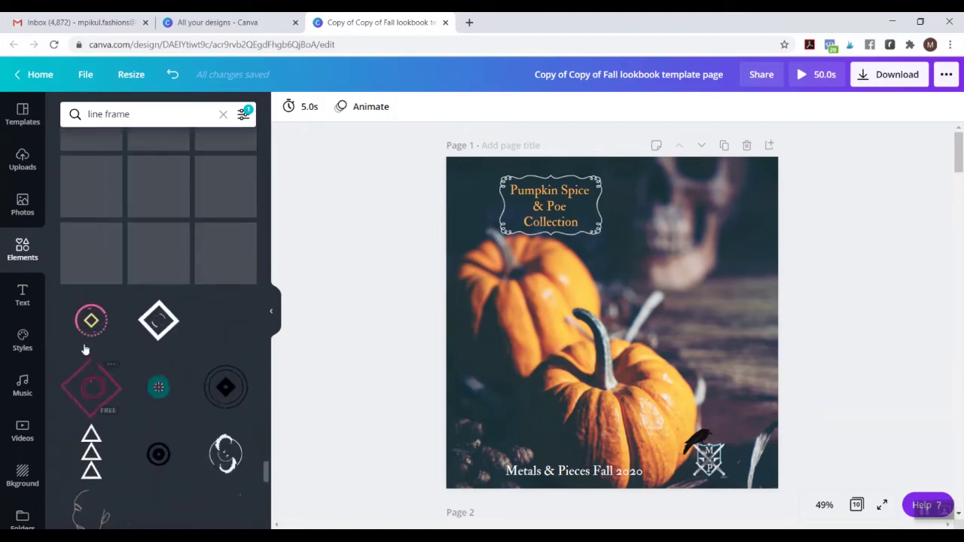
- Search the animated elements for smoke
{"action": "double_click", "coordinate": [163, 120]}
{"action": "left_click", "coordinate": [163, 120]}
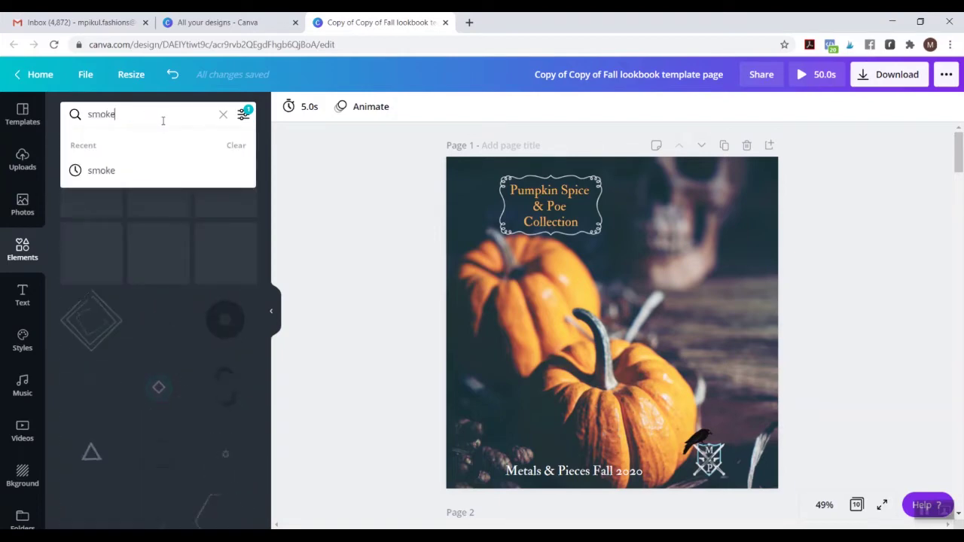
{"action": "key", "text": "Return"}
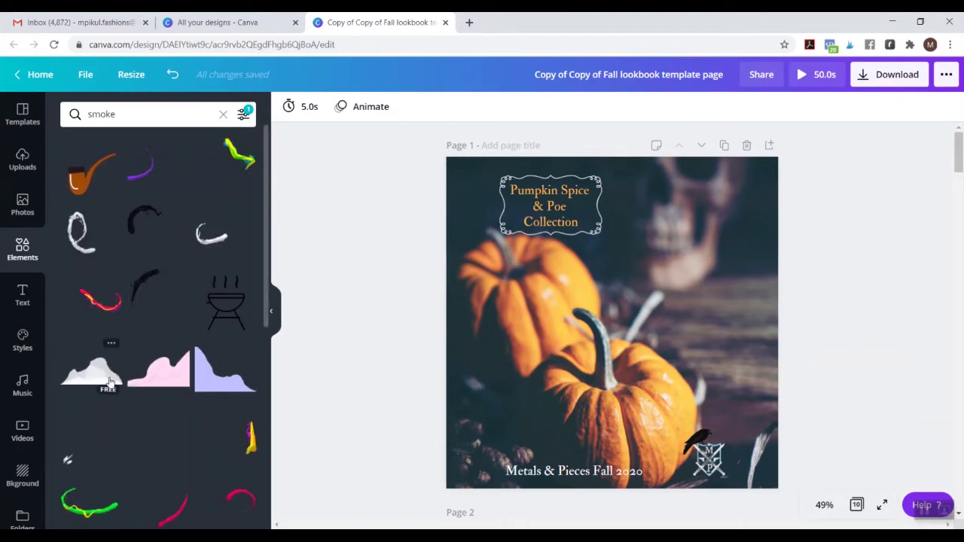
- Add the grey-and-white smoke cloud at full page width along the bottom of page 1 and set its transparency to 43
{"action": "left_click_drag", "start_coordinate": [107, 372], "coordinate": [532, 369]}
{"action": "left_click_drag", "start_coordinate": [480, 334], "coordinate": [438, 311]}
{"action": "mouse_move", "coordinate": [622, 384]}
{"action": "left_mouse_down"}
{"action": "mouse_move", "coordinate": [640, 371]}
{"action": "mouse_move", "coordinate": [630, 382]}
{"action": "left_mouse_up"}
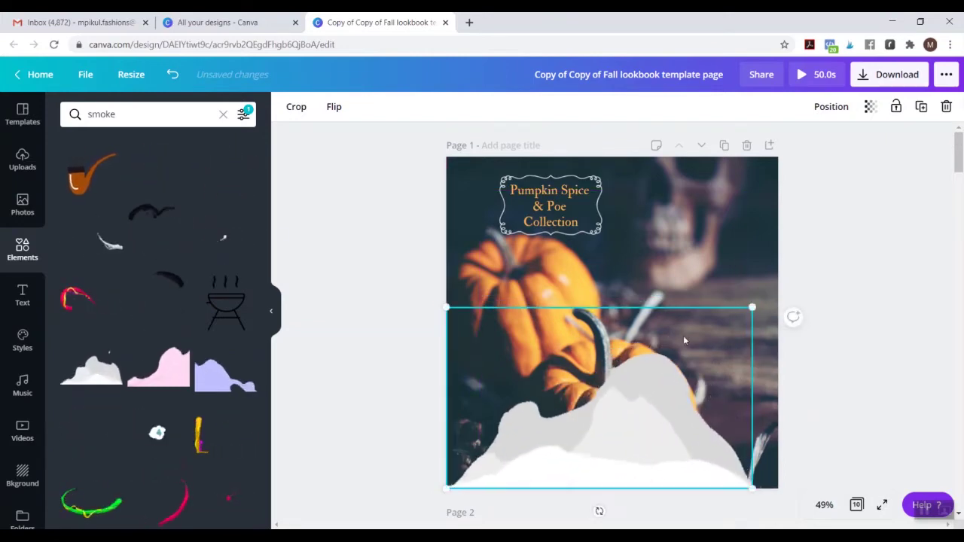
{"action": "left_click_drag", "start_coordinate": [753, 305], "coordinate": [783, 295]}
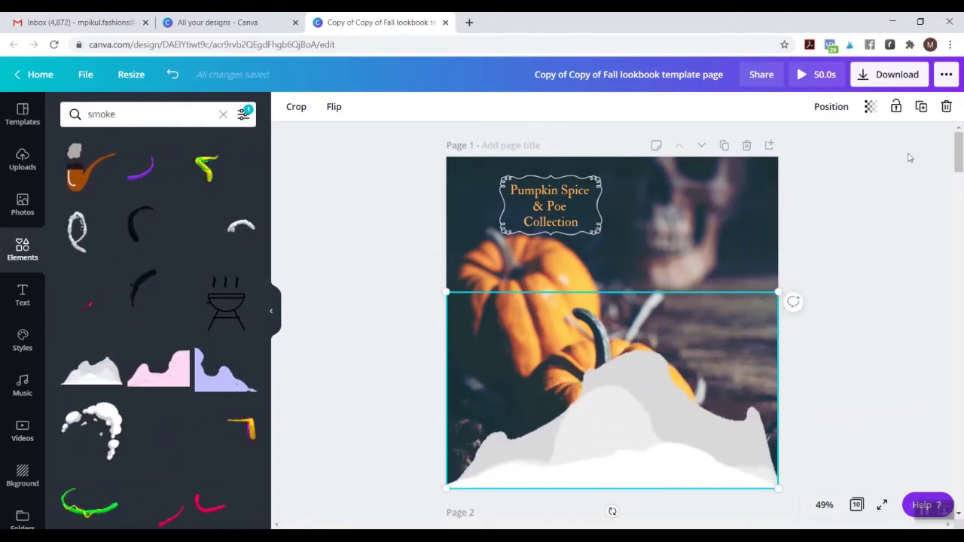
{"action": "left_click", "coordinate": [870, 109]}
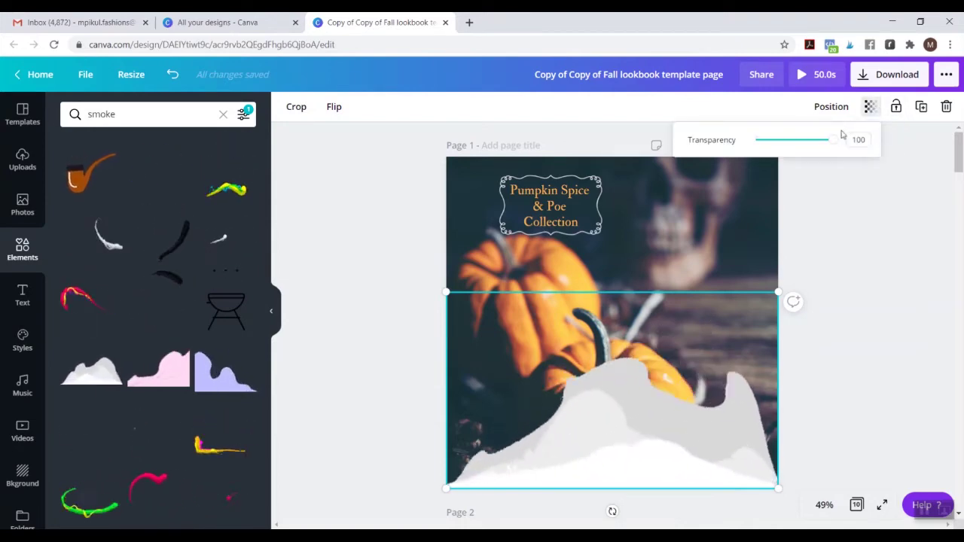
{"action": "left_click_drag", "start_coordinate": [834, 141], "coordinate": [791, 155]}
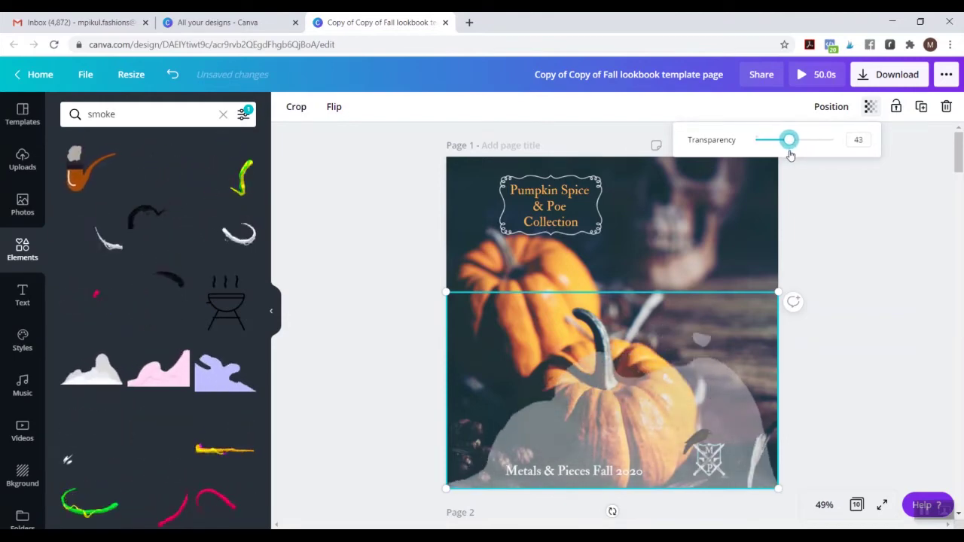
{"action": "left_click", "coordinate": [904, 261]}
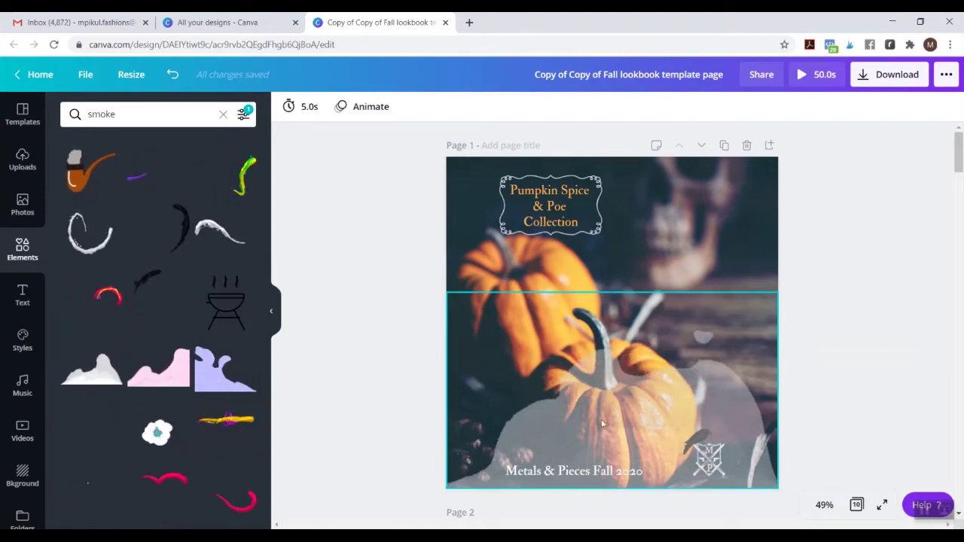
- Add the lavender smoke over the bottom of page 1, enlarge it past the page width and make it semi-transparent
{"action": "left_click", "coordinate": [480, 347]}
{"action": "left_click_drag", "start_coordinate": [465, 392], "coordinate": [463, 359]}
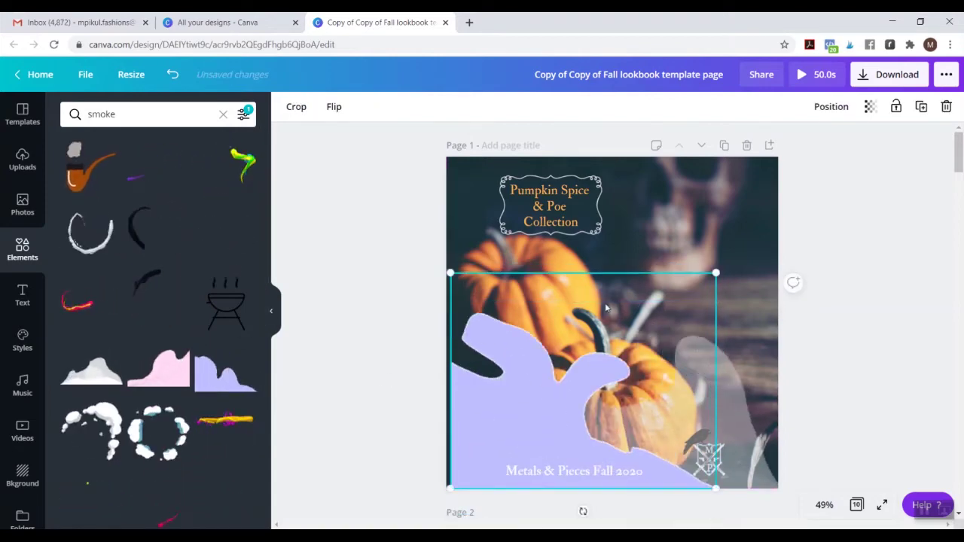
{"action": "left_click_drag", "start_coordinate": [718, 269], "coordinate": [743, 245]}
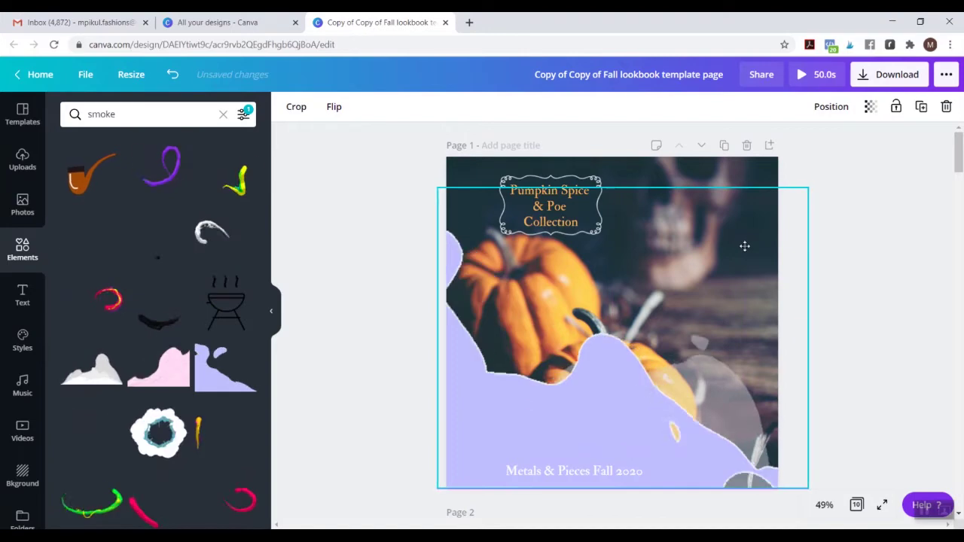
{"action": "left_click", "coordinate": [869, 106]}
{"action": "left_click_drag", "start_coordinate": [832, 139], "coordinate": [785, 145]}
{"action": "left_click", "coordinate": [897, 228]}
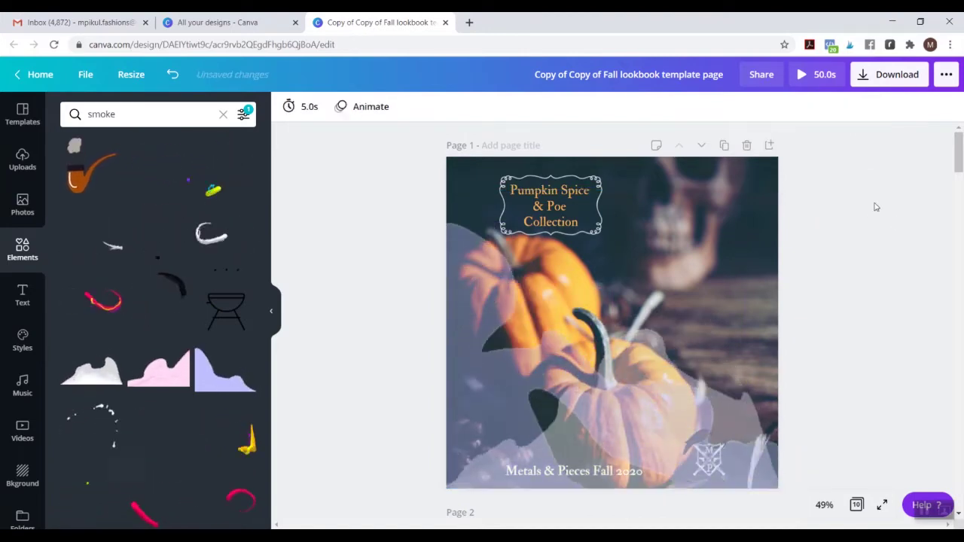
- Try the pale blue rising smoke swirl on page 1 and delete it
{"action": "mouse_move", "coordinate": [138, 319]}
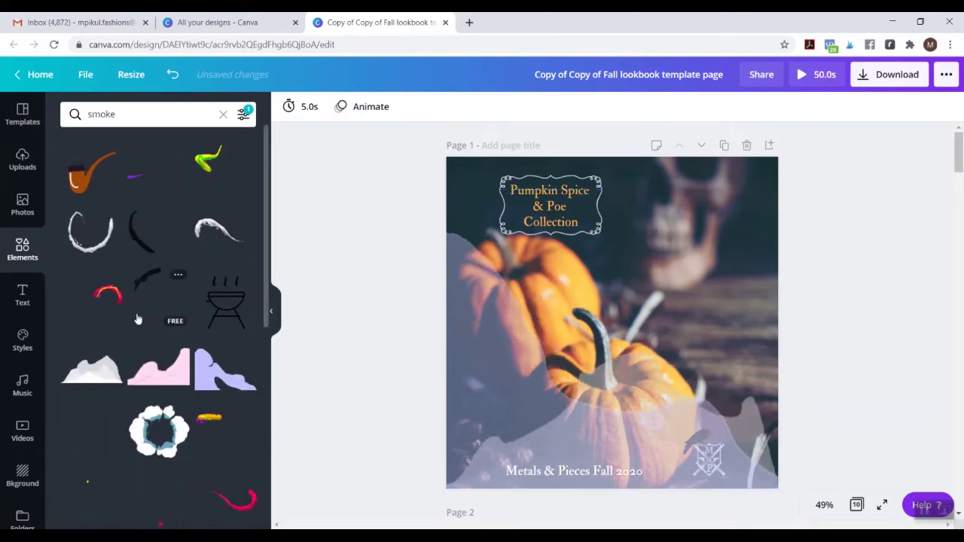
{"action": "scroll", "coordinate": [137, 319], "scroll_direction": "down", "scroll_amount": 2}
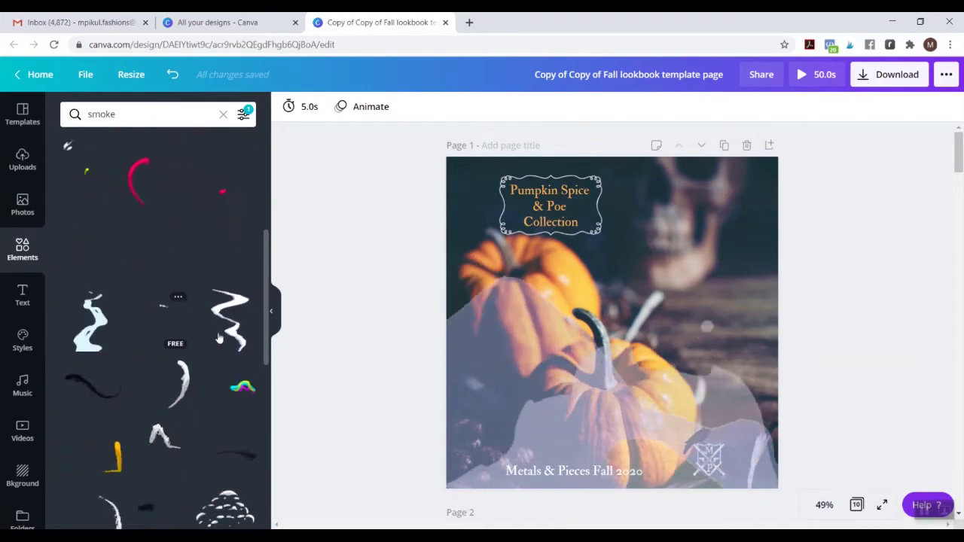
{"action": "left_click", "coordinate": [111, 329]}
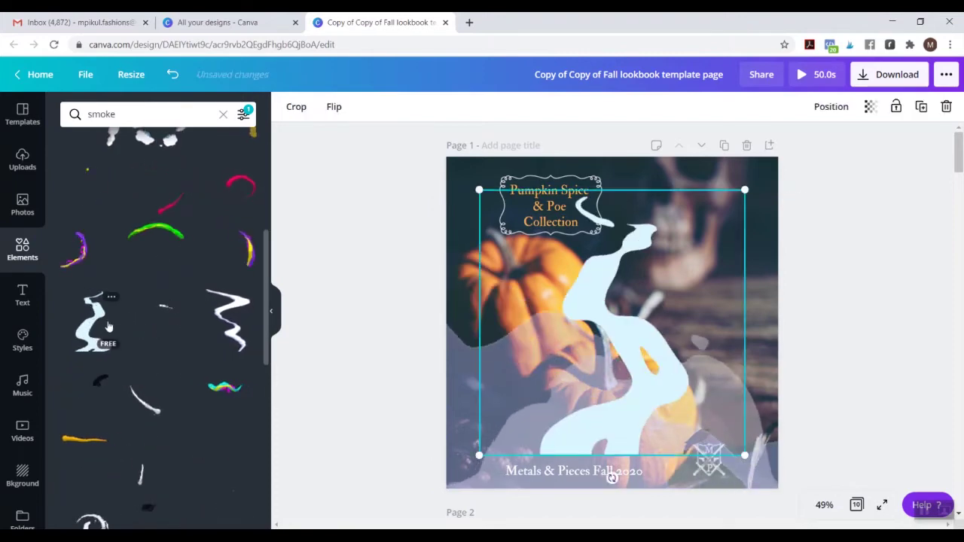
{"action": "key", "text": "Delete"}
- Examine the semi-transparent smoke swirl on page 2 and look through the remaining animated smoke elements
{"action": "scroll", "coordinate": [465, 265], "scroll_direction": "down", "scroll_amount": 5}
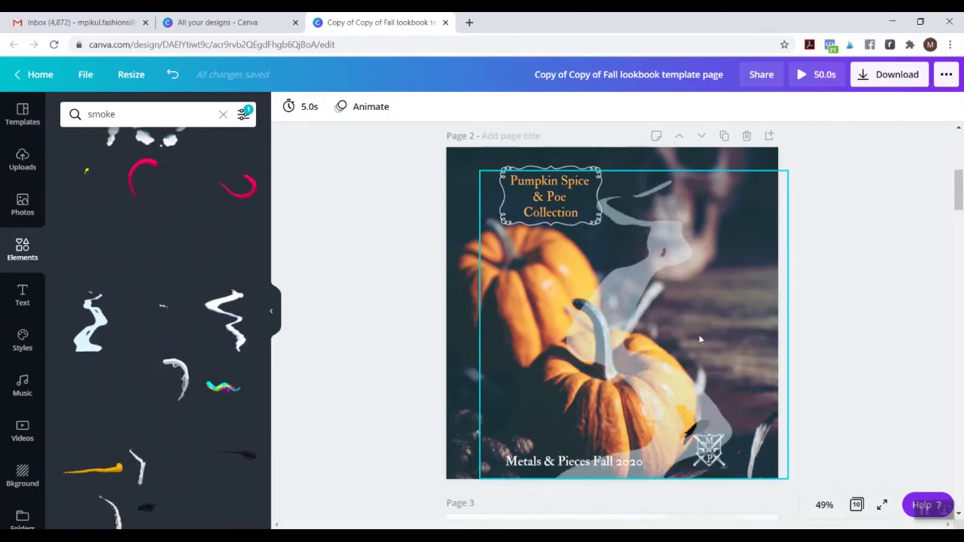
{"action": "left_click", "coordinate": [414, 423]}
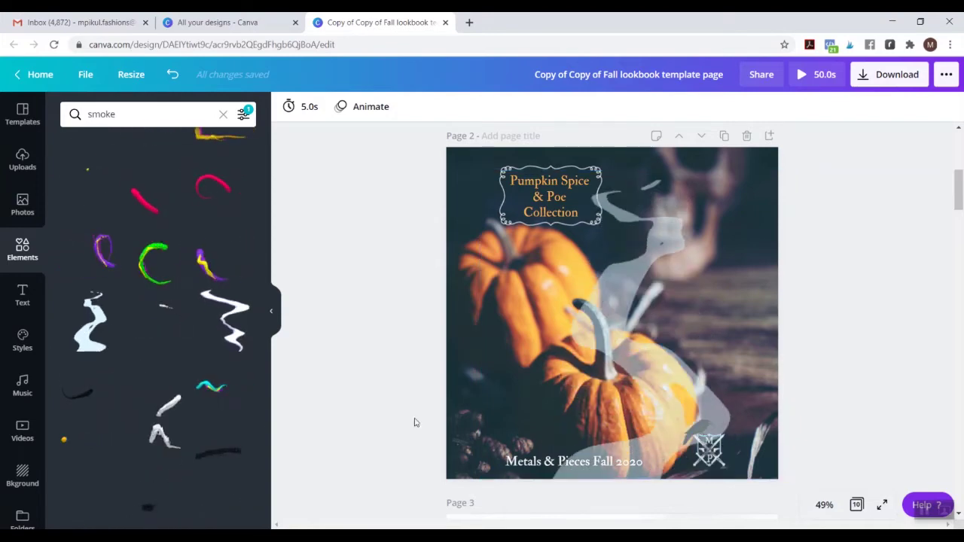
{"action": "scroll", "coordinate": [215, 420], "scroll_direction": "down", "scroll_amount": 2}
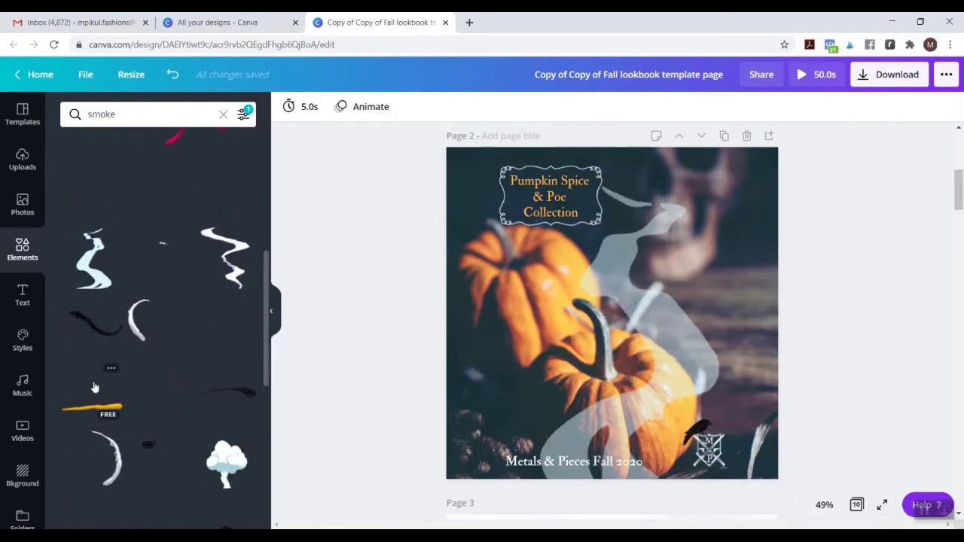
{"action": "scroll", "coordinate": [94, 387], "scroll_direction": "down", "scroll_amount": 4}
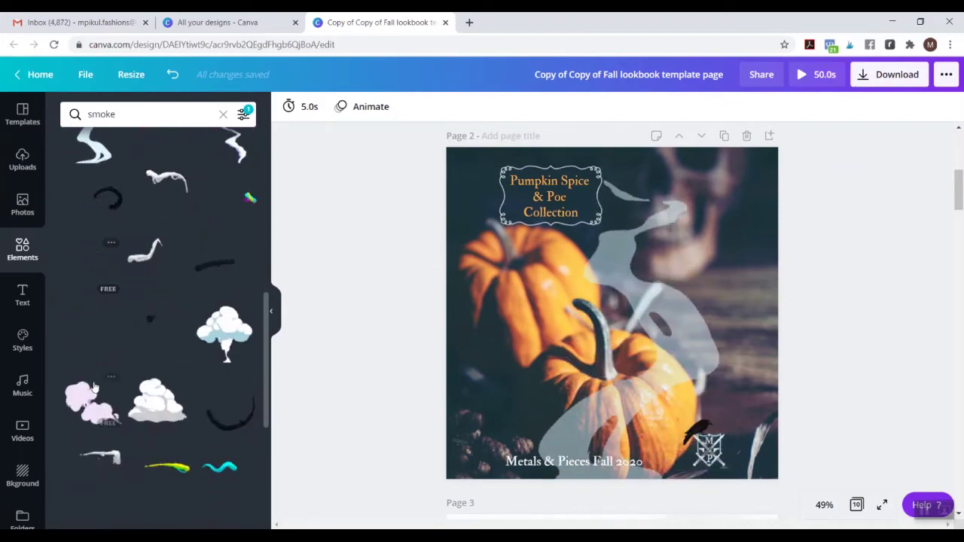
{"action": "scroll", "coordinate": [94, 387], "scroll_direction": "down", "scroll_amount": 4}
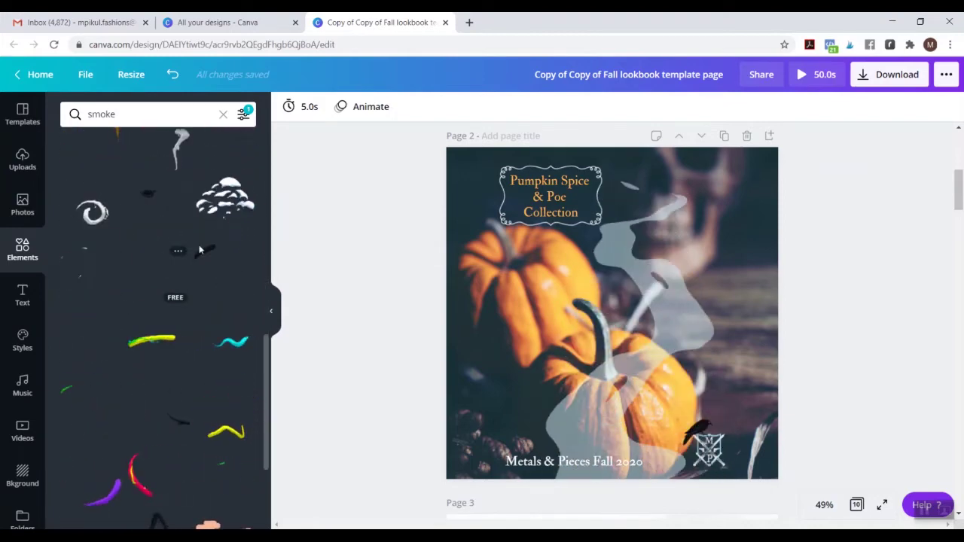
{"action": "scroll", "coordinate": [170, 361], "scroll_direction": "down", "scroll_amount": 5}
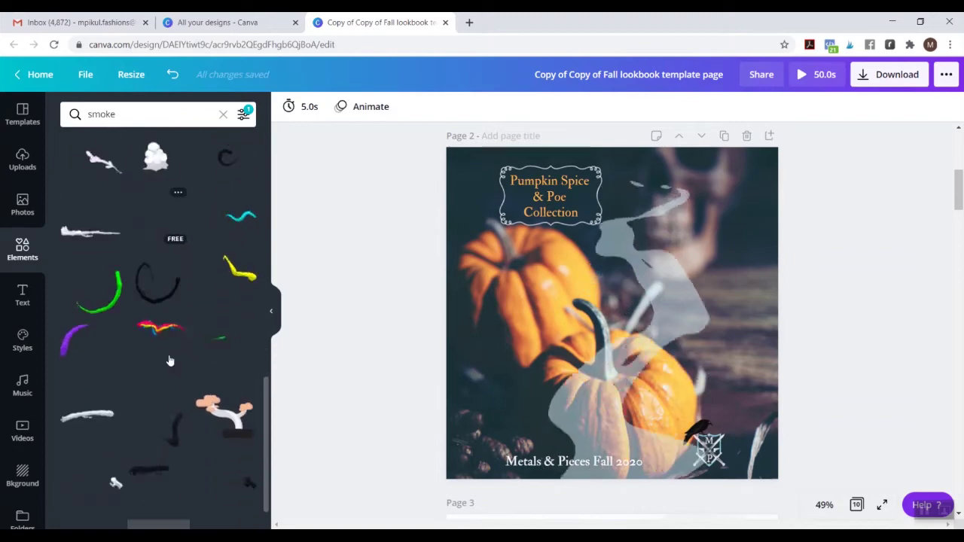
{"action": "scroll", "coordinate": [169, 362], "scroll_direction": "down", "scroll_amount": 2}
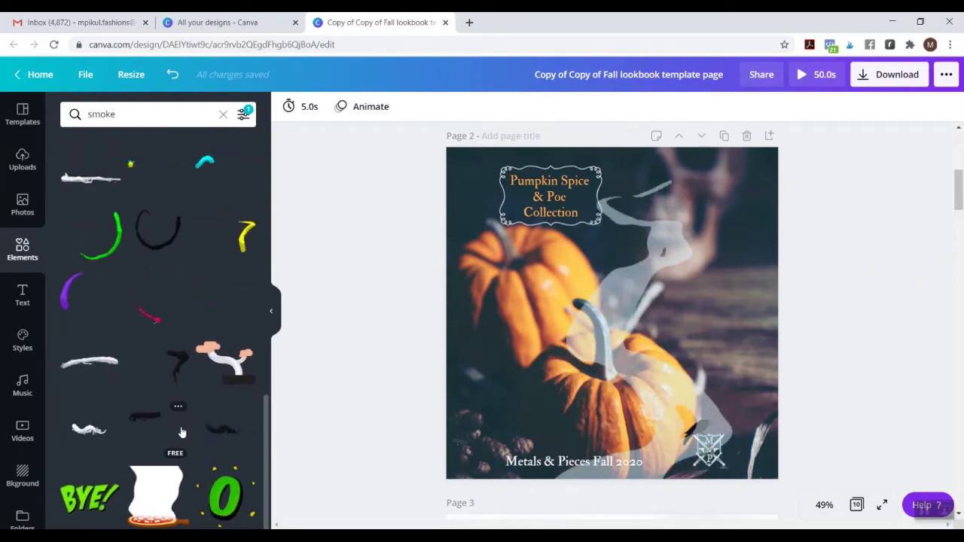
{"action": "scroll", "coordinate": [225, 484], "scroll_direction": "up", "scroll_amount": 10}
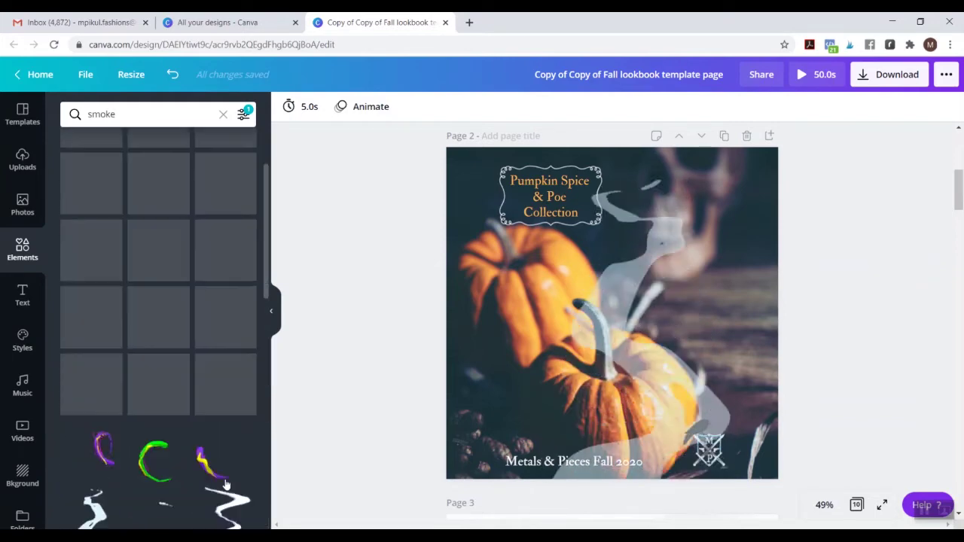
{"action": "scroll", "coordinate": [225, 480], "scroll_direction": "up", "scroll_amount": 3}
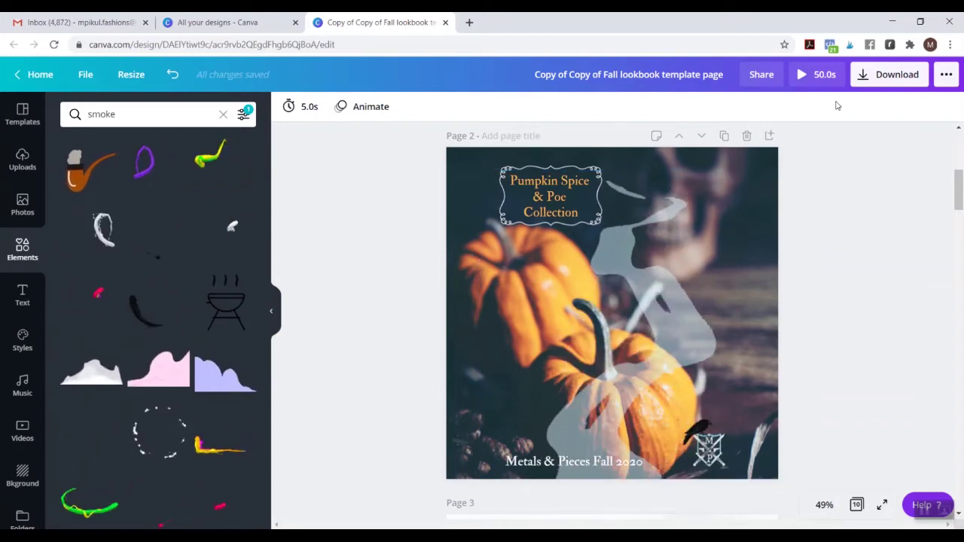
- Try other timings for page 2 and set it back to 5.0 seconds
{"action": "left_click", "coordinate": [306, 108]}
{"action": "mouse_move", "coordinate": [358, 144]}
{"action": "left_mouse_down"}
{"action": "mouse_move", "coordinate": [411, 143]}
{"action": "mouse_move", "coordinate": [336, 143]}
{"action": "mouse_move", "coordinate": [351, 144]}
{"action": "left_mouse_up"}
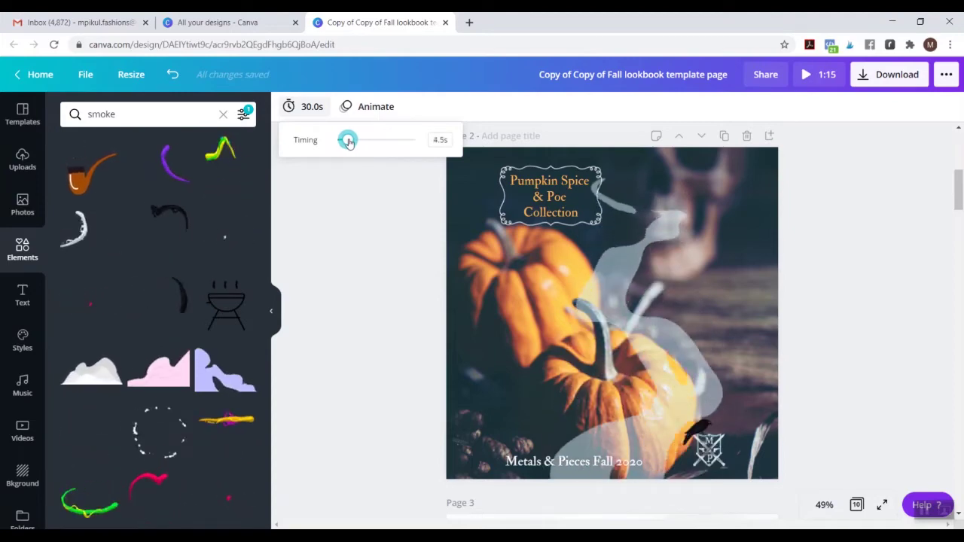
{"action": "left_click_drag", "start_coordinate": [349, 143], "coordinate": [350, 143]}
{"action": "left_click", "coordinate": [826, 154]}
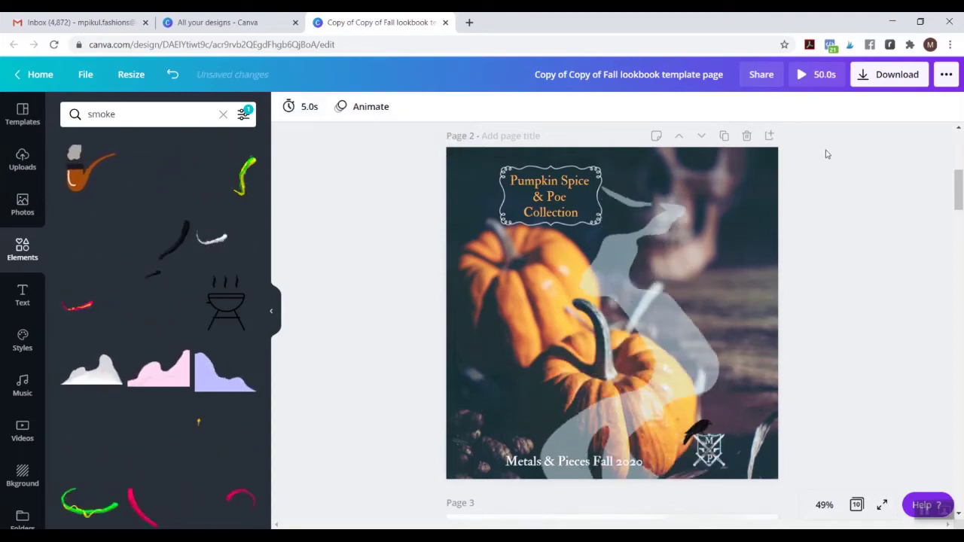
- Look through the download file types, including MP4 Video and GIF, and close them without downloading
{"action": "left_click", "coordinate": [869, 80]}
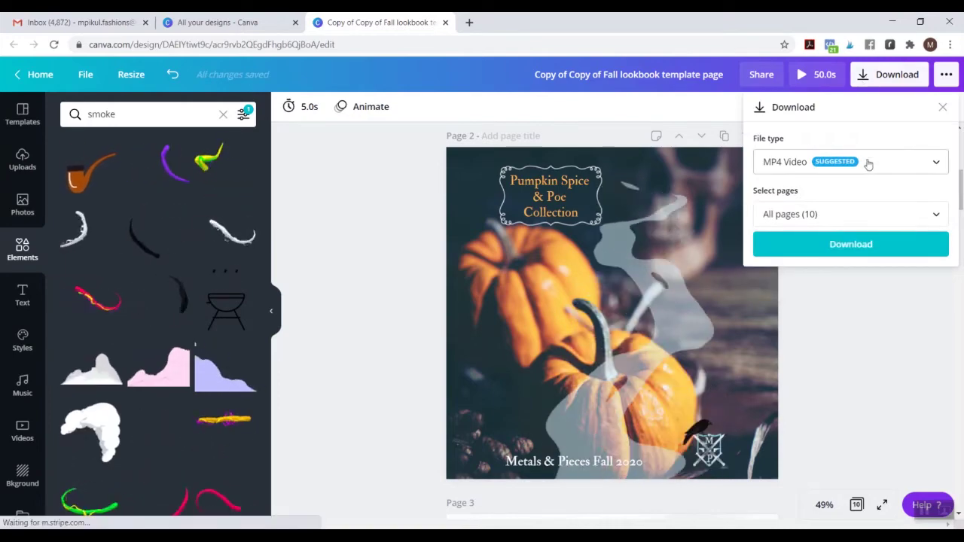
{"action": "left_click", "coordinate": [771, 165]}
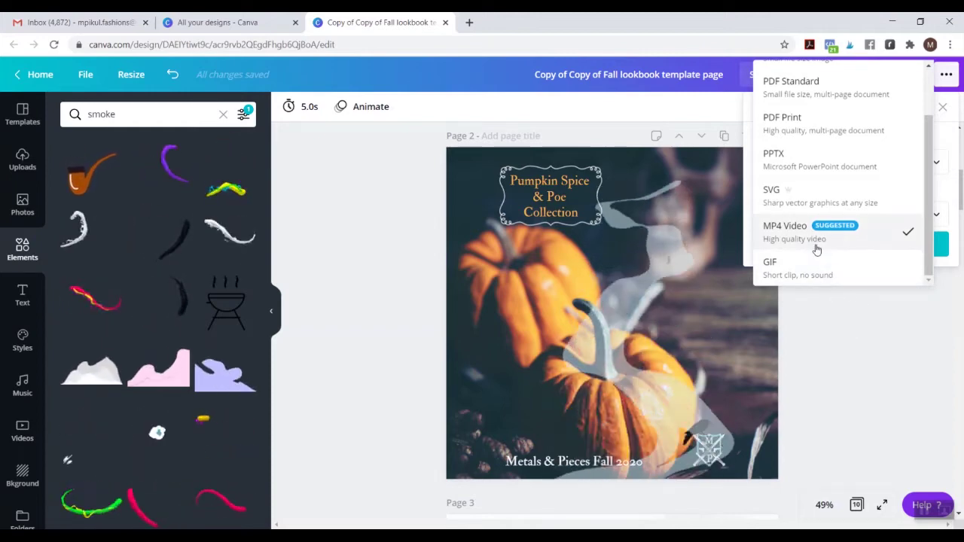
{"action": "left_click", "coordinate": [864, 363]}
{"action": "left_click", "coordinate": [924, 264]}
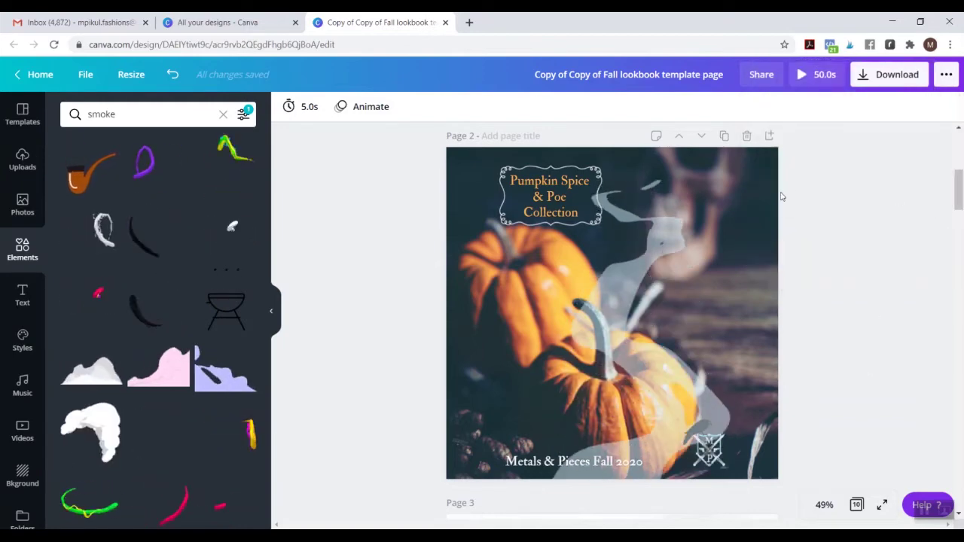
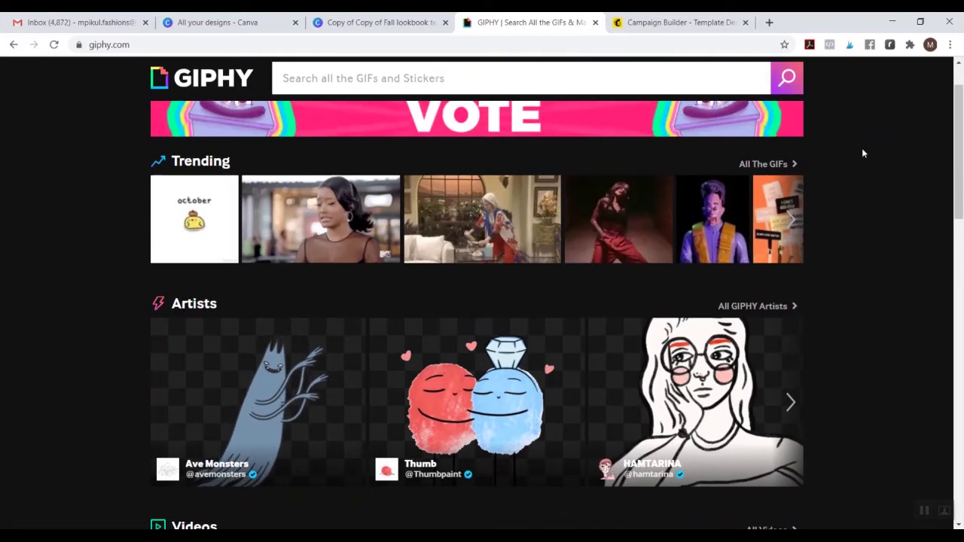
- In GIPHY, upload the "cover animated" video from the Lookbook folder, without adding a source URL or tags
{"action": "scroll", "coordinate": [738, 131], "scroll_direction": "up", "scroll_amount": 2}
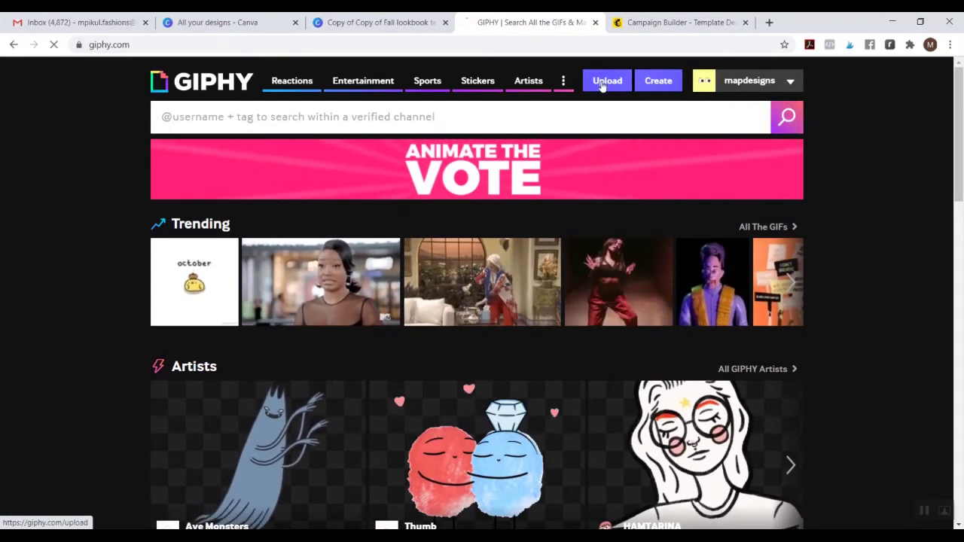
{"action": "left_click", "coordinate": [600, 82]}
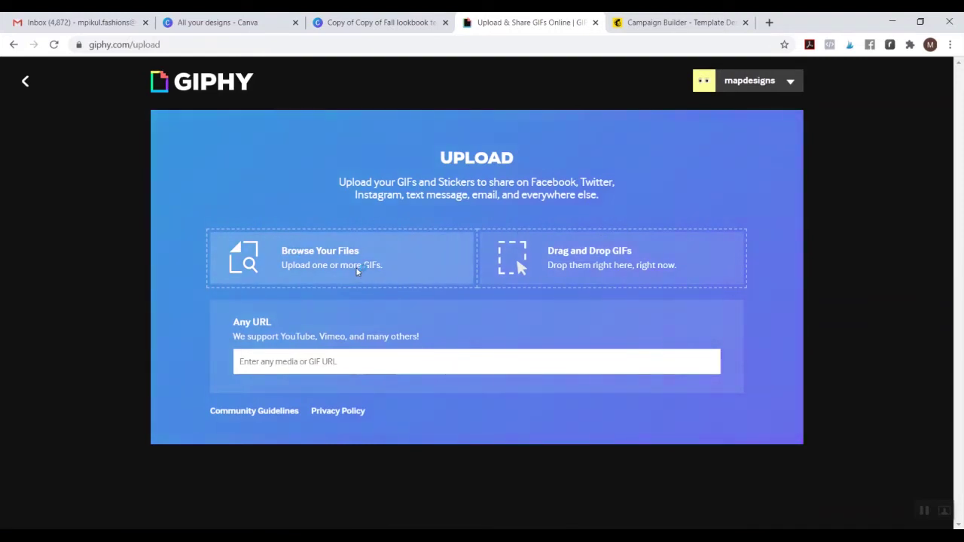
{"action": "left_click", "coordinate": [416, 251]}
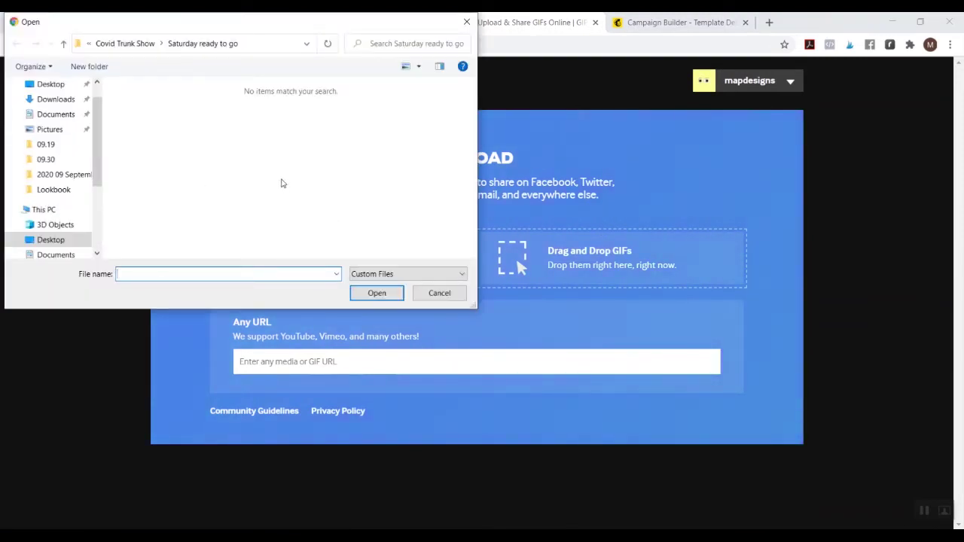
{"action": "left_click", "coordinate": [55, 192]}
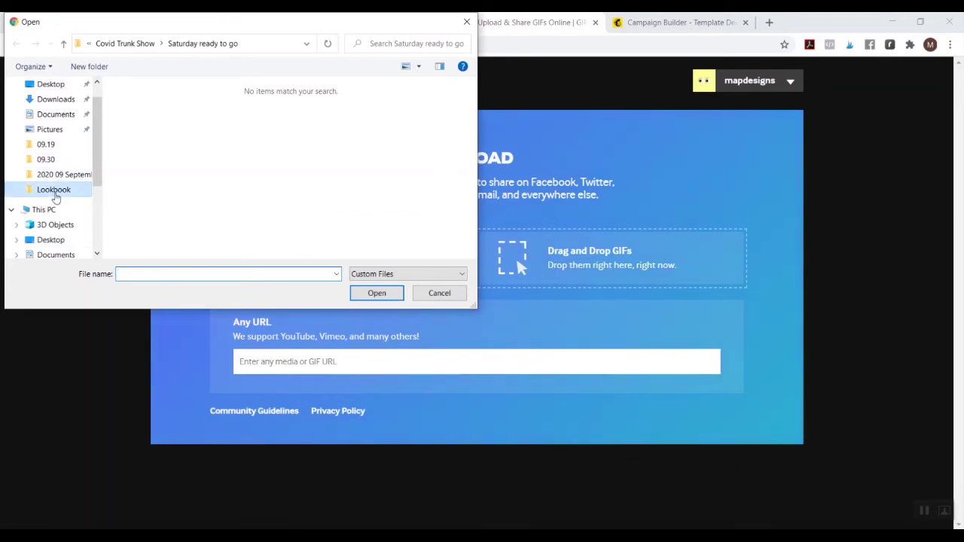
{"action": "left_click", "coordinate": [162, 111]}
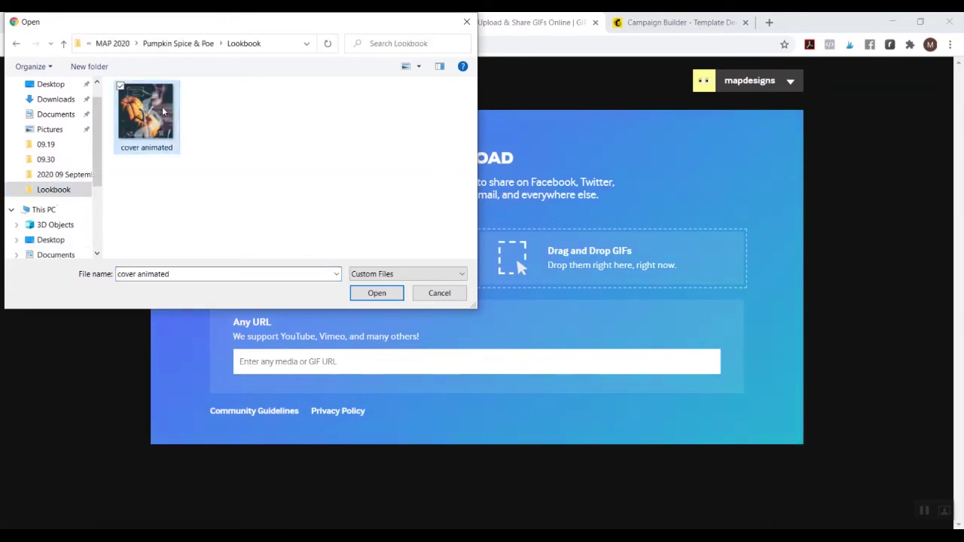
{"action": "left_click", "coordinate": [376, 293]}
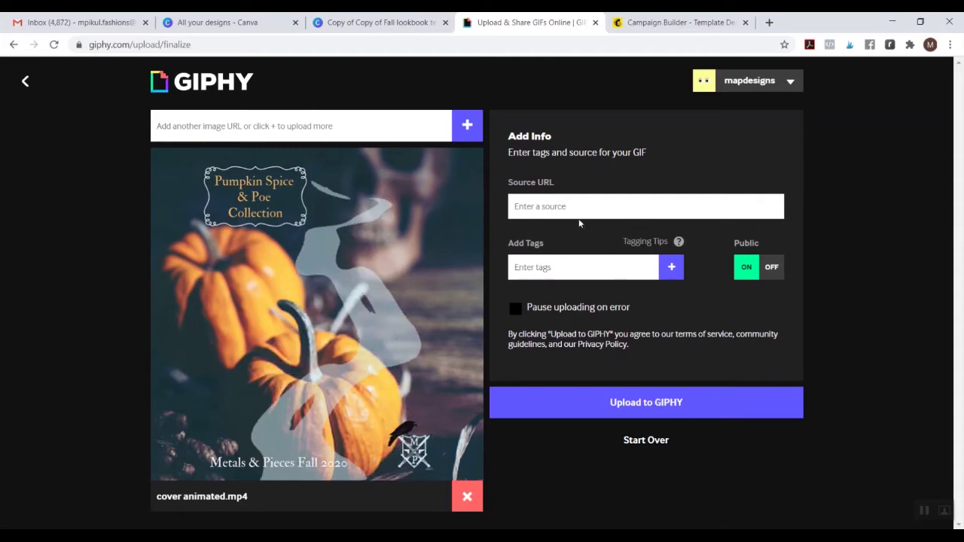
{"action": "left_click", "coordinate": [613, 403]}
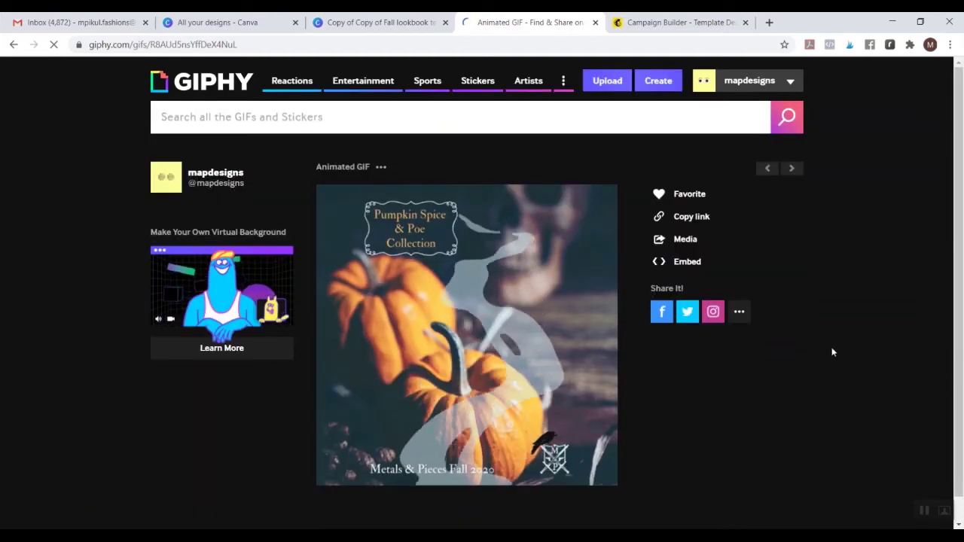
- Show the uploaded GIF's links and copy its GIF Link
{"action": "left_click", "coordinate": [681, 218]}
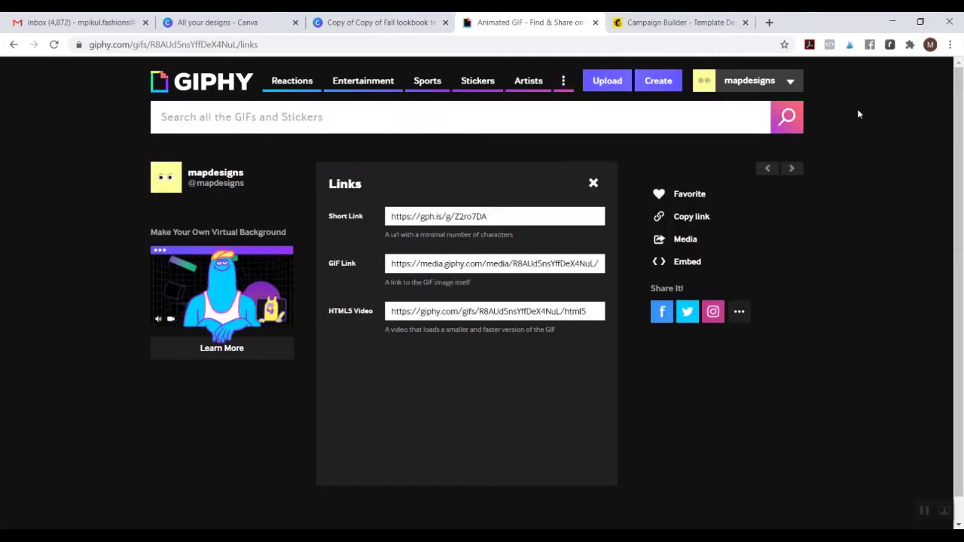
{"action": "left_click", "coordinate": [468, 260]}
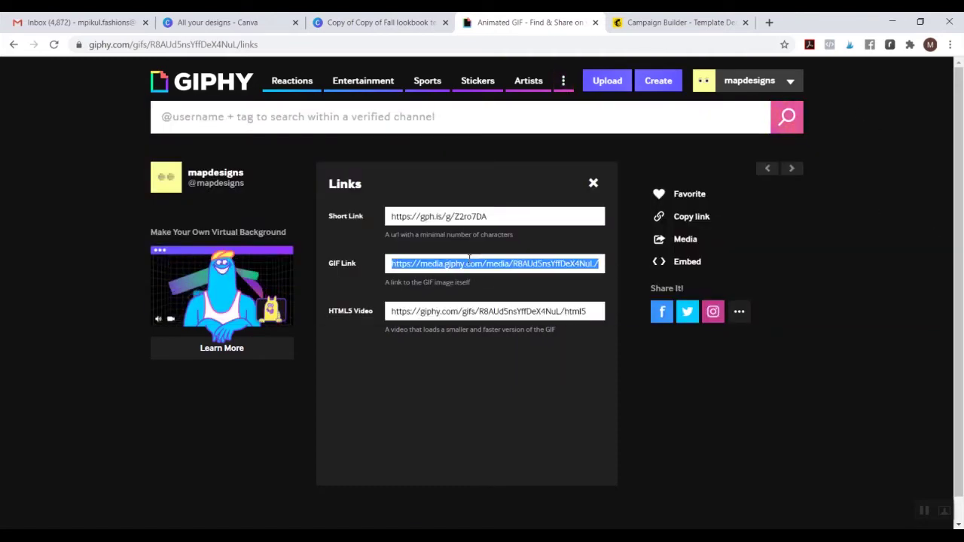
{"action": "left_click", "coordinate": [468, 260]}
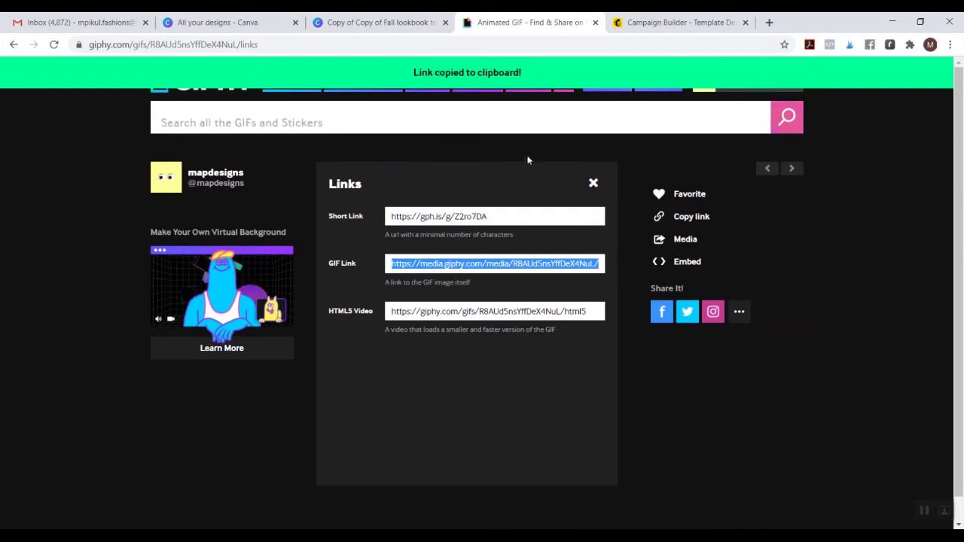
- Switch to the Mailchimp email and open Content Studio's import options to replace the Fall guide cover.jpg image
{"action": "left_click", "coordinate": [610, 27]}
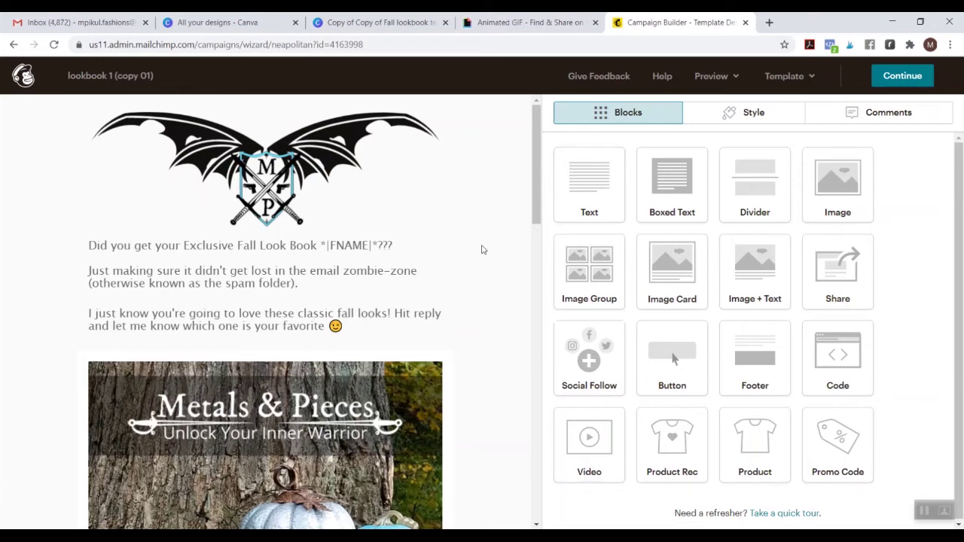
{"action": "left_click", "coordinate": [322, 438]}
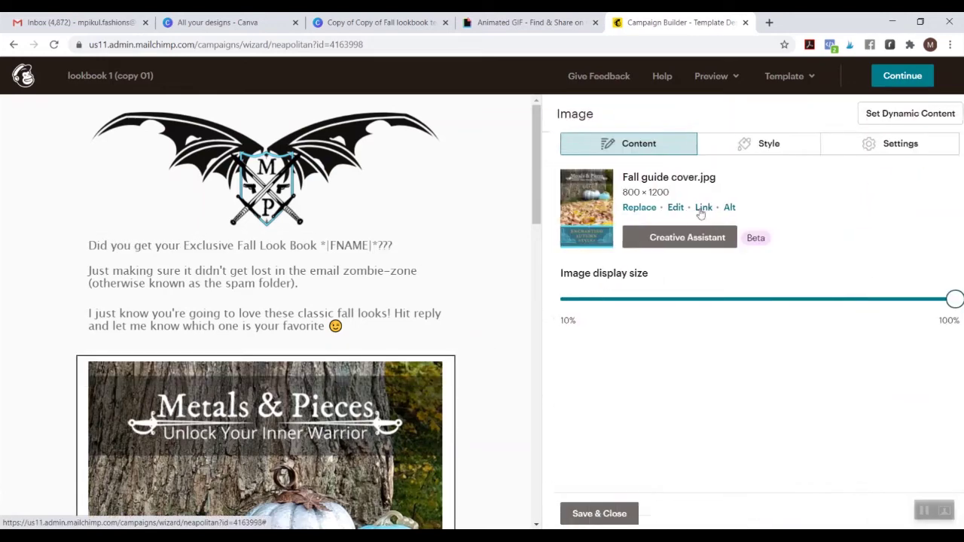
{"action": "left_click", "coordinate": [632, 207]}
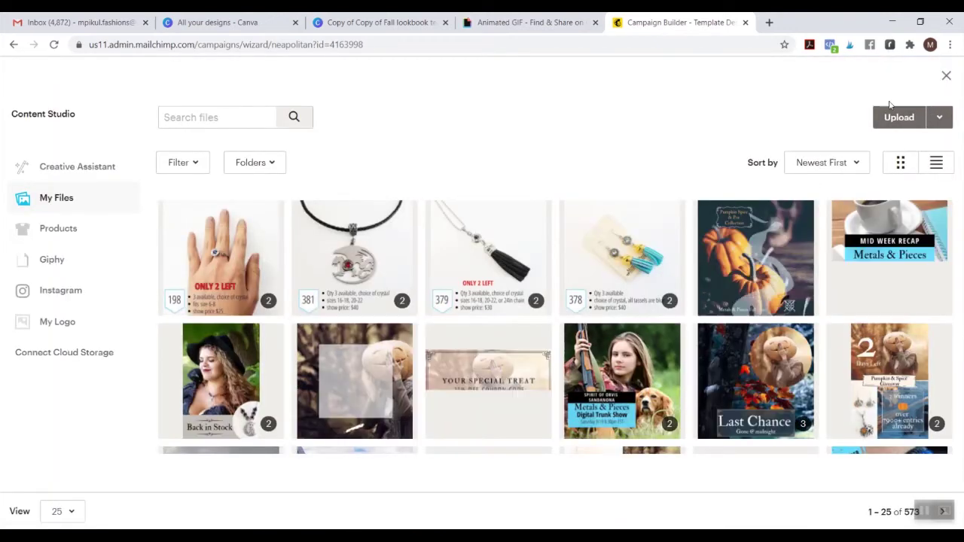
{"action": "left_click", "coordinate": [940, 124]}
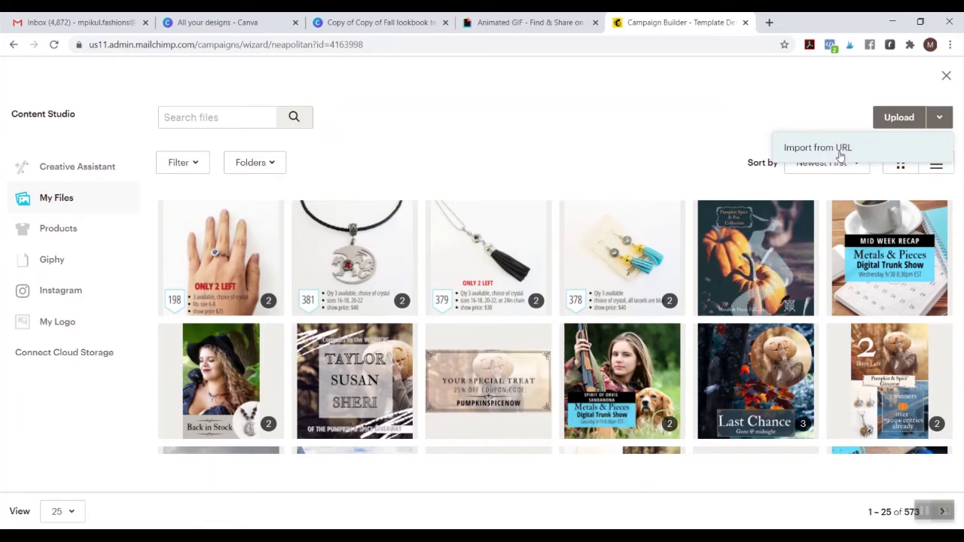
- Import the animated cover from the copied GIPHY GIF link by URL and use it as the email's cover image
{"action": "left_click", "coordinate": [529, 22]}
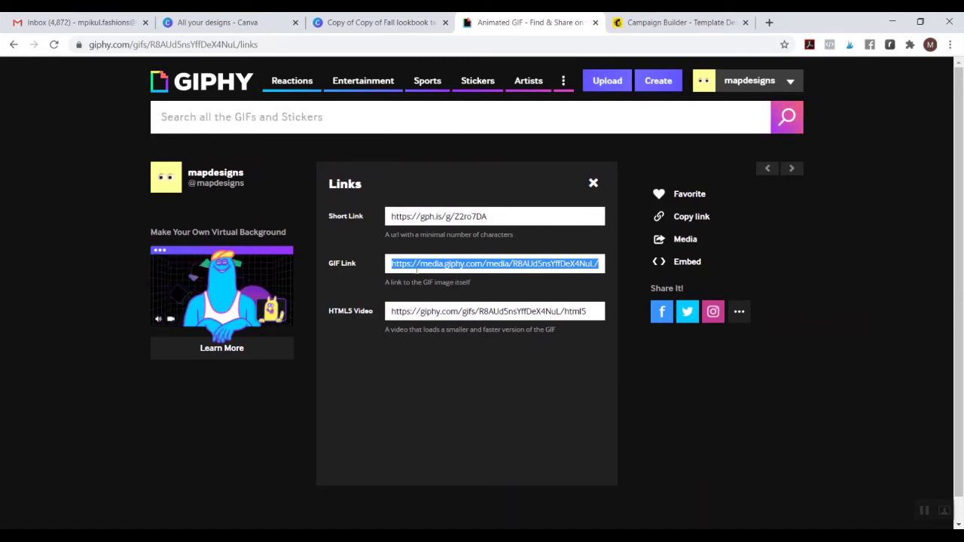
{"action": "left_click", "coordinate": [678, 22]}
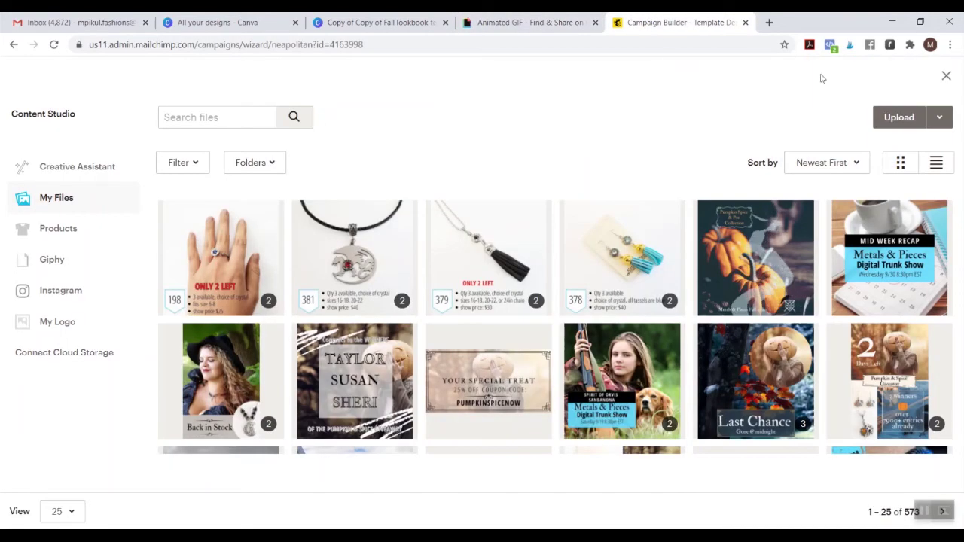
{"action": "left_click", "coordinate": [940, 118]}
{"action": "left_click", "coordinate": [858, 148]}
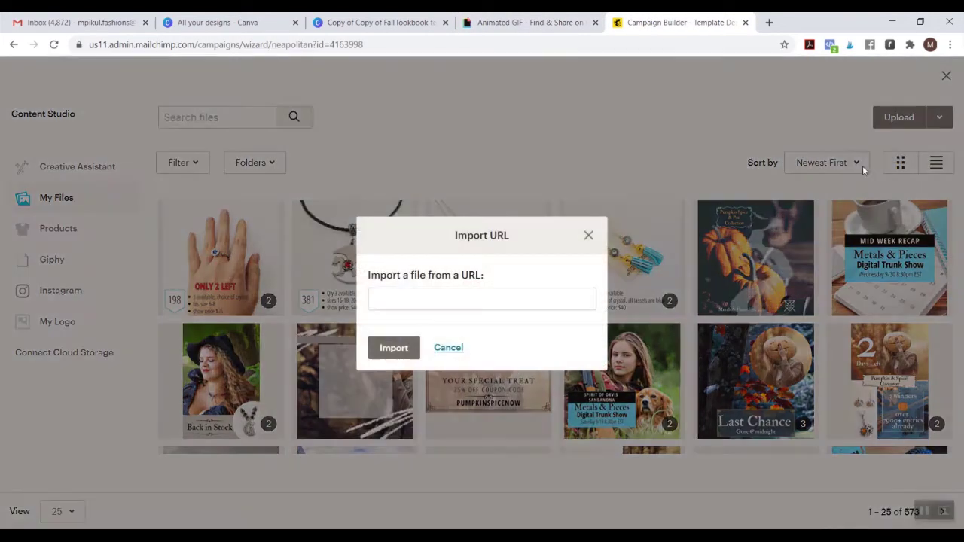
{"action": "left_click", "coordinate": [539, 303]}
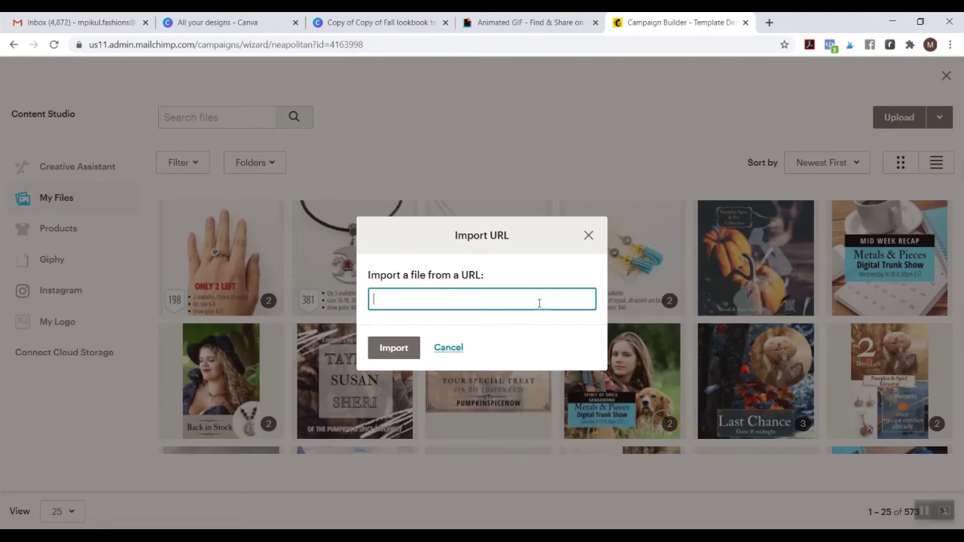
{"action": "key", "text": "ctrl+v"}
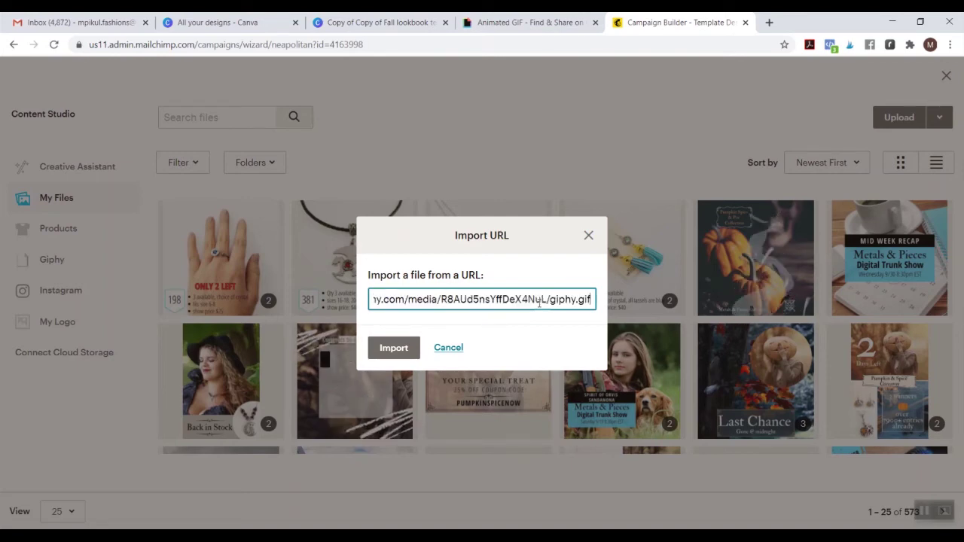
{"action": "left_click", "coordinate": [393, 348]}
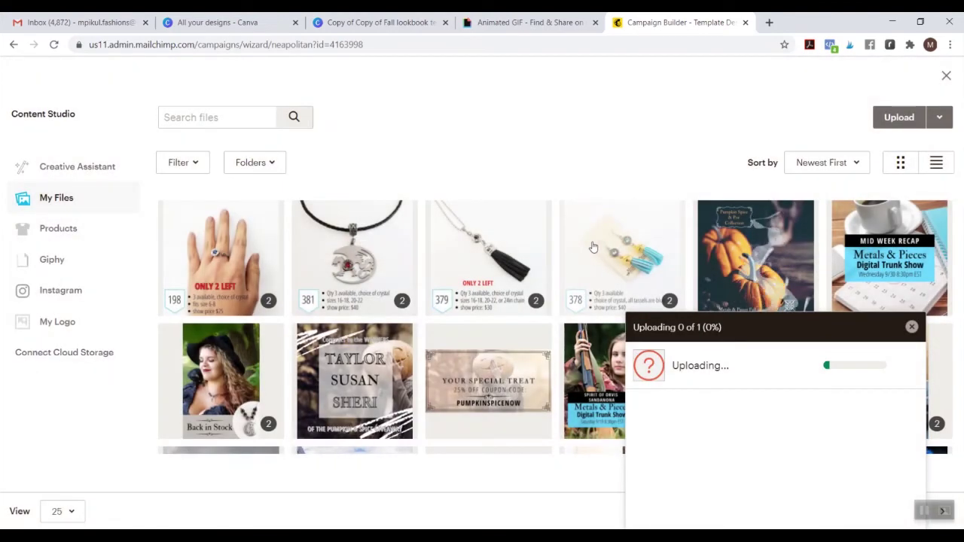
{"action": "key", "text": "Escape"}
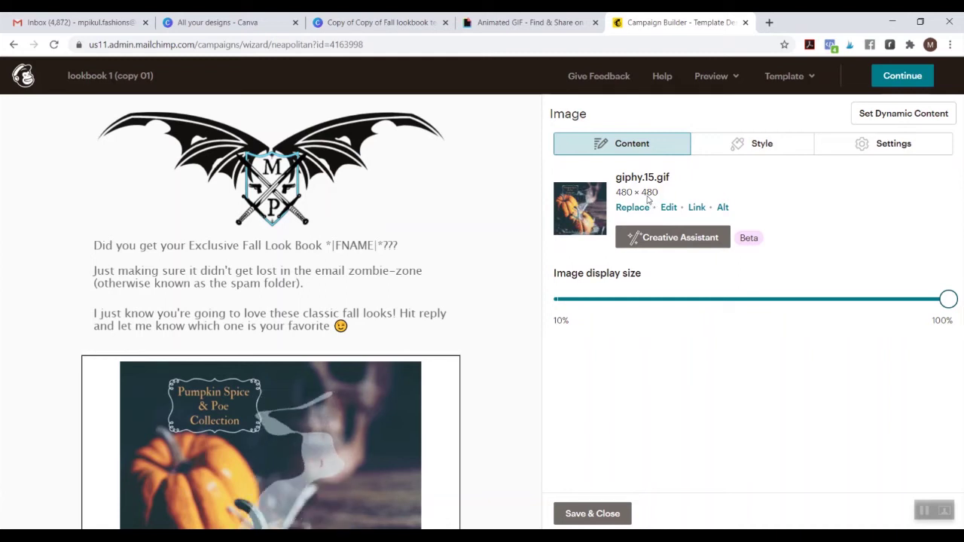
- Examine the animated cover image in the email and look through the rest of the email's content
{"action": "scroll", "coordinate": [509, 343], "scroll_direction": "down", "scroll_amount": 3}
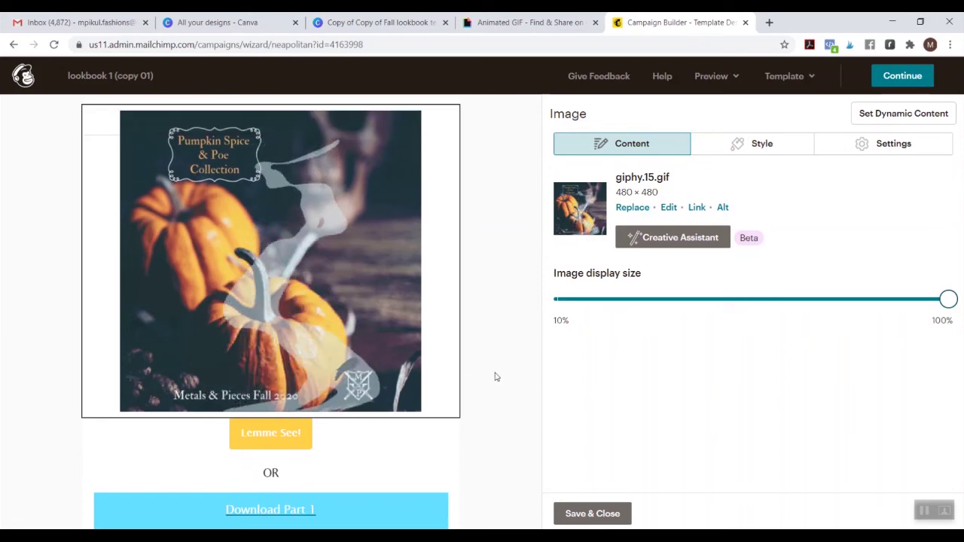
{"action": "scroll", "coordinate": [502, 383], "scroll_direction": "up", "scroll_amount": 3}
{"action": "scroll", "coordinate": [503, 382], "scroll_direction": "down", "scroll_amount": 1}
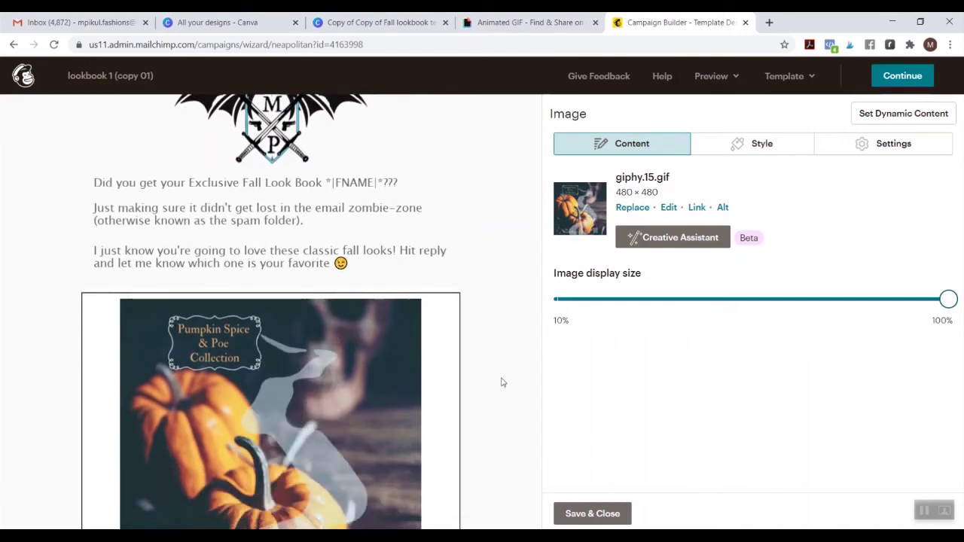
{"action": "scroll", "coordinate": [503, 383], "scroll_direction": "down", "scroll_amount": 8}
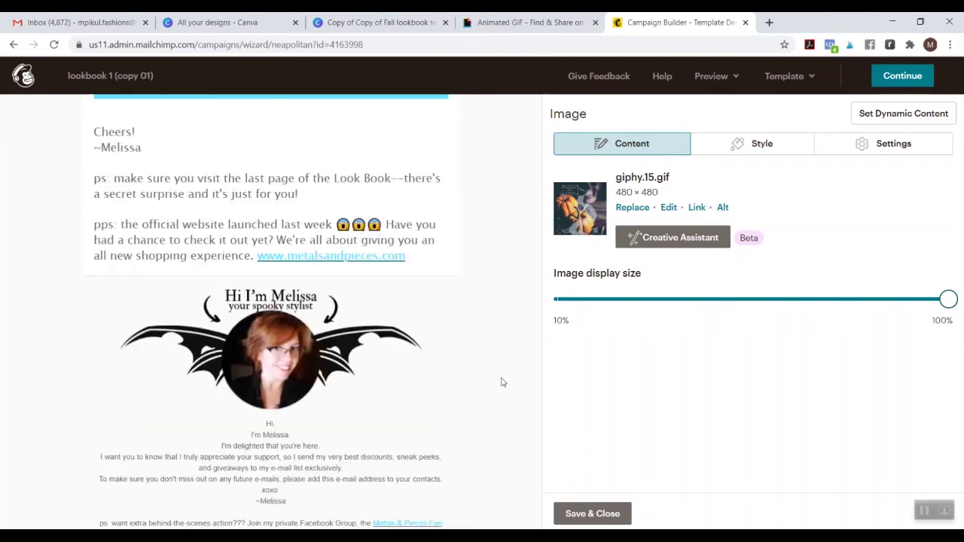
{"action": "scroll", "coordinate": [503, 383], "scroll_direction": "up", "scroll_amount": 7}
{"action": "scroll", "coordinate": [503, 382], "scroll_direction": "down", "scroll_amount": 1}
{"action": "scroll", "coordinate": [503, 382], "scroll_direction": "down", "scroll_amount": 1}
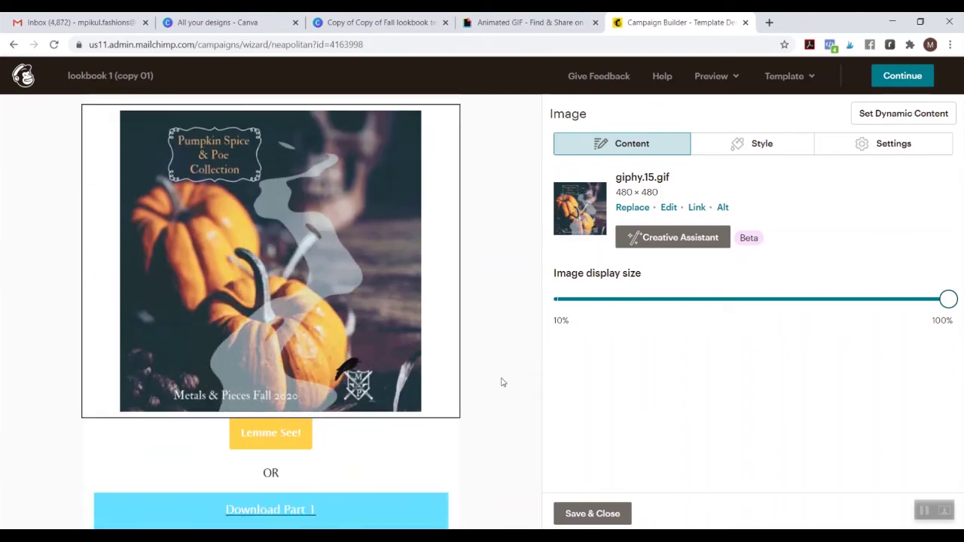